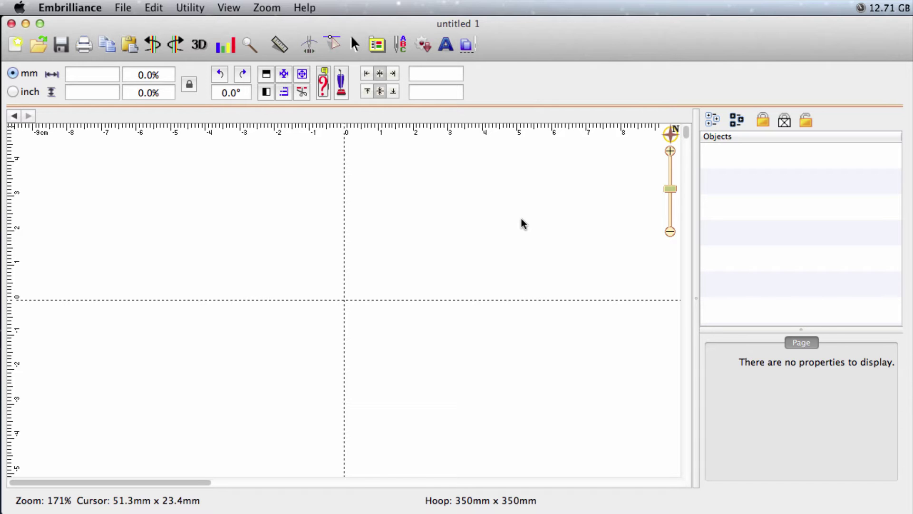
# Show the hoop preferences centred on screen with the hoop format kept at PES
pyautogui.click(377, 46)
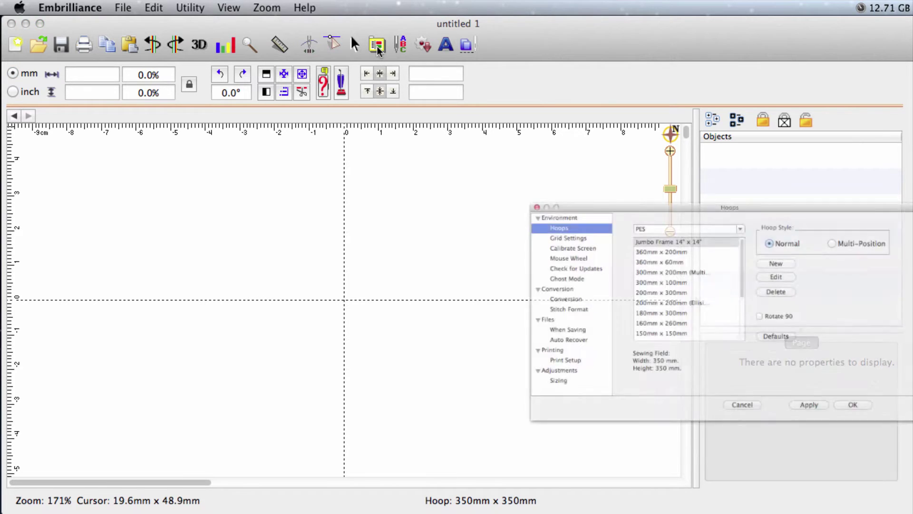
pyautogui.moveTo(623, 174); pyautogui.dragTo(376, 164)
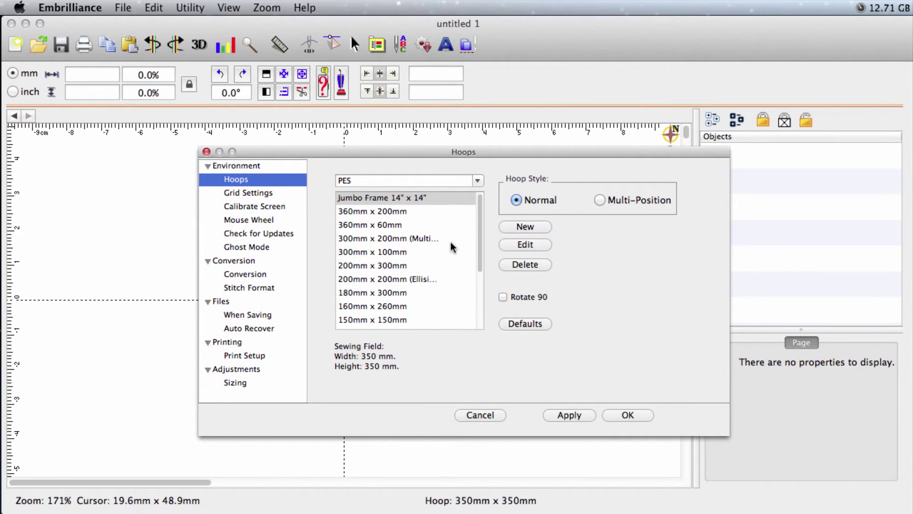
pyautogui.click(478, 181)
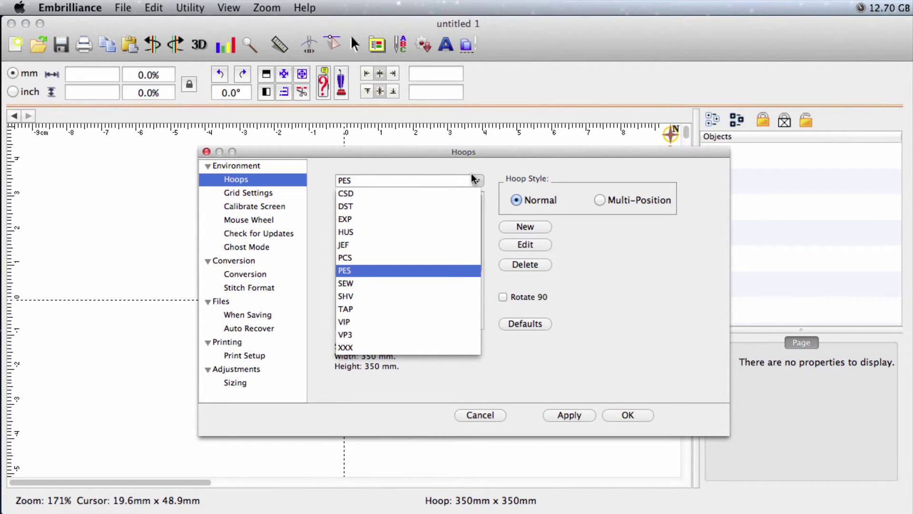
pyautogui.click(477, 177)
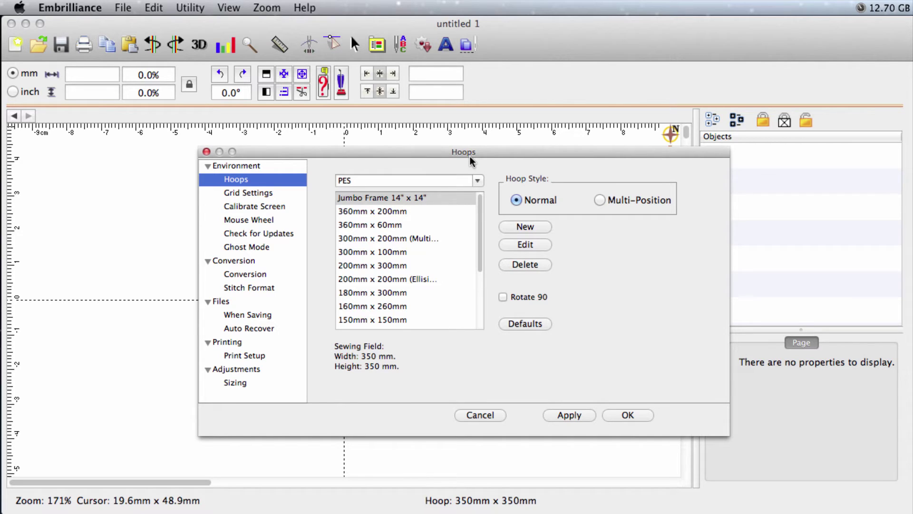
# Define a new custom hoop named 'Pillow Project', 150 mm wide and 850 mm tall
pyautogui.click(525, 228)
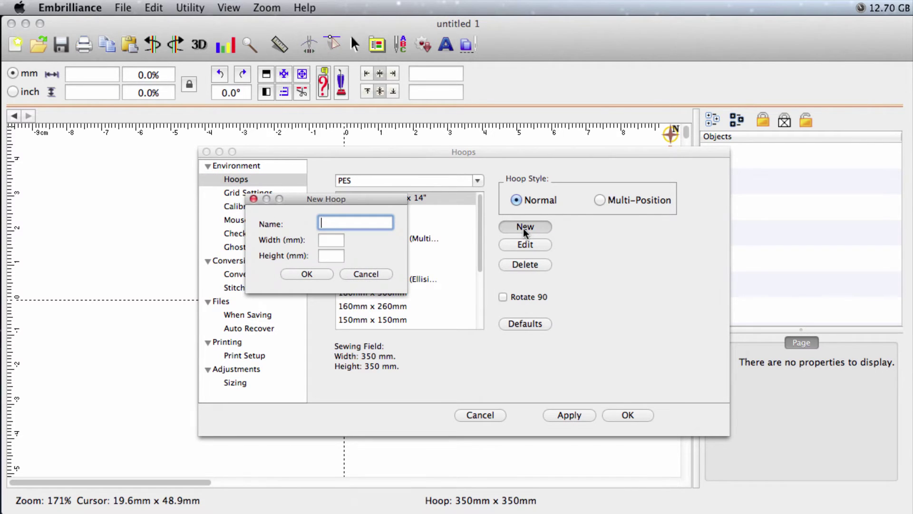
pyautogui.write('Pillow Project')
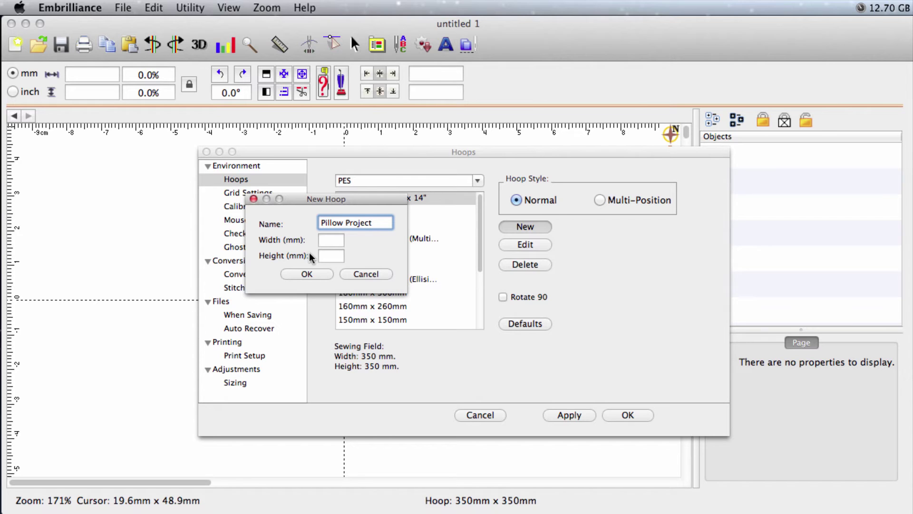
pyautogui.click(328, 241)
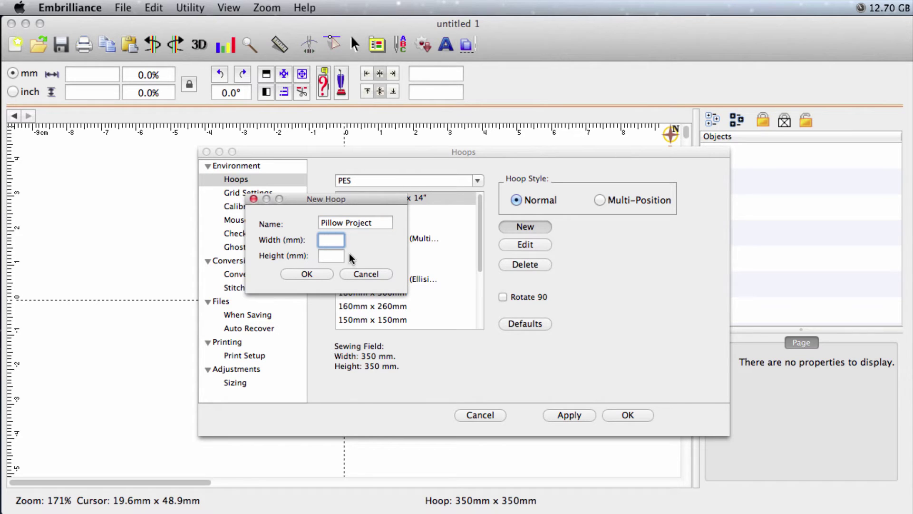
pyautogui.write('150')
pyautogui.click(338, 255)
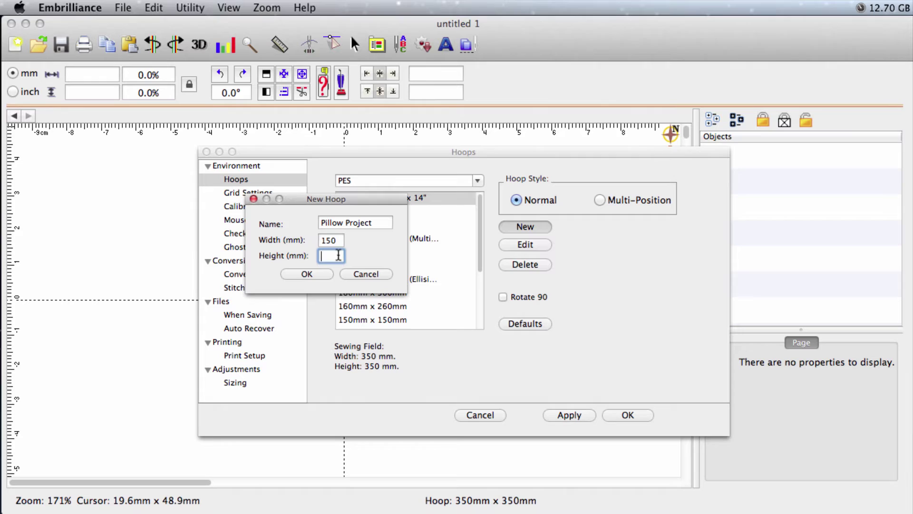
pyautogui.write('850')
pyautogui.click(326, 276)
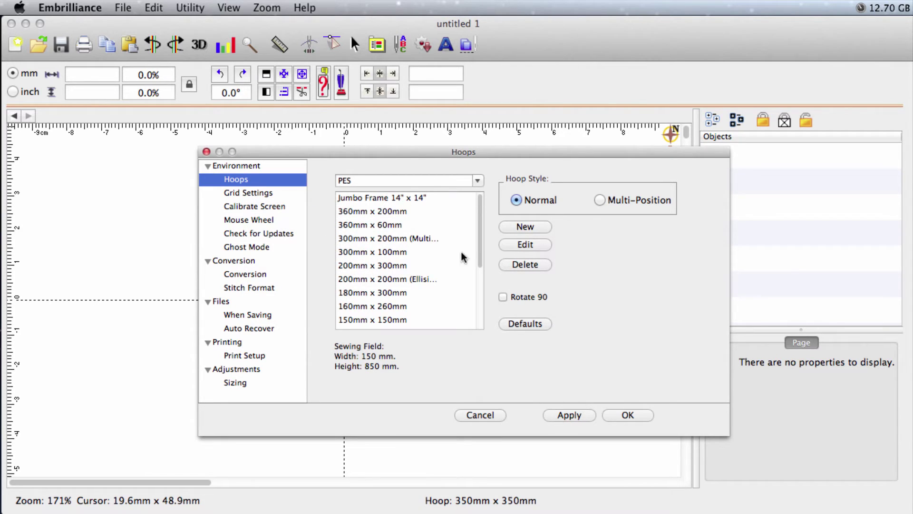
# Select Pillow Project in the hoop list and apply it to the design
pyautogui.moveTo(479, 256); pyautogui.dragTo(483, 325)
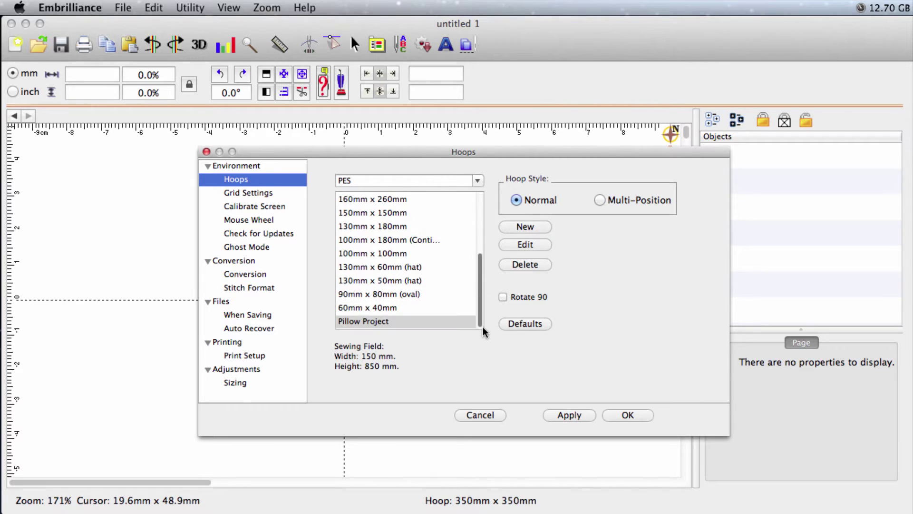
pyautogui.click(390, 323)
pyautogui.click(626, 415)
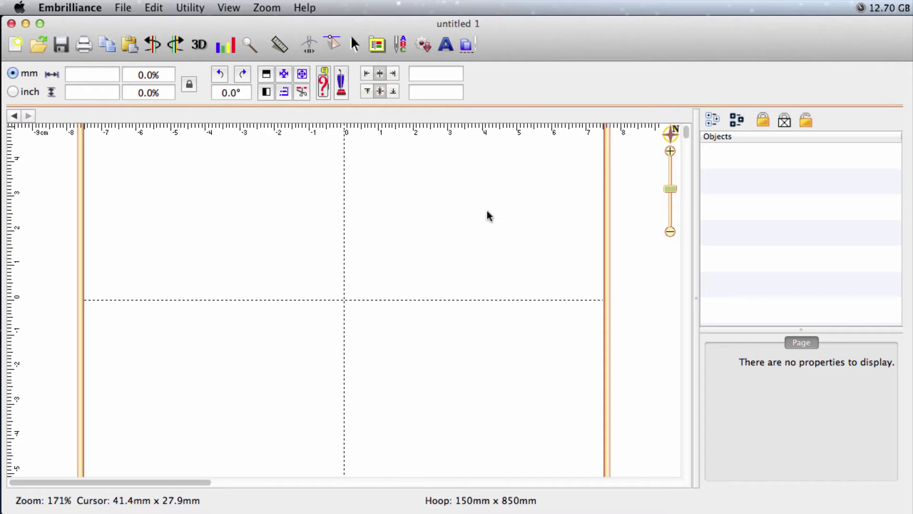
# Zoom out to show the whole 150 x 850 mm hoop and toggle Draw Hoop
pyautogui.moveTo(669, 189); pyautogui.dragTo(672, 221)
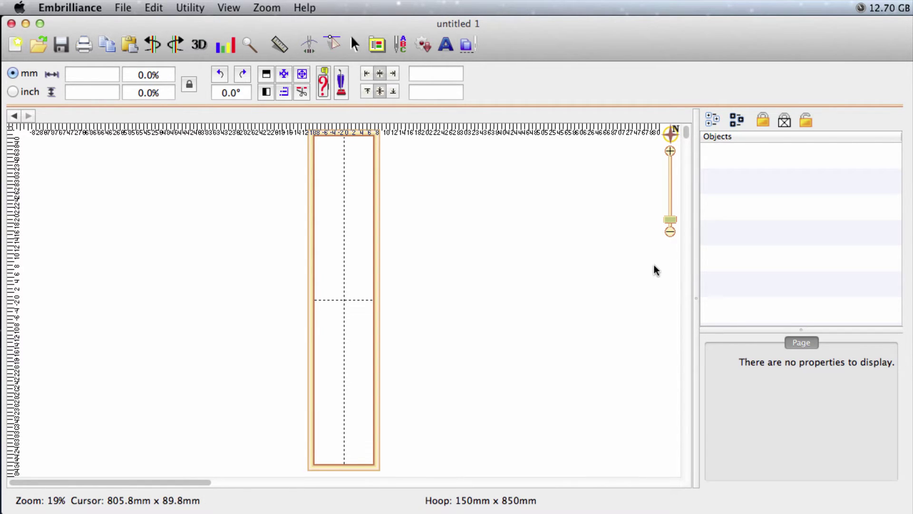
pyautogui.click(229, 8)
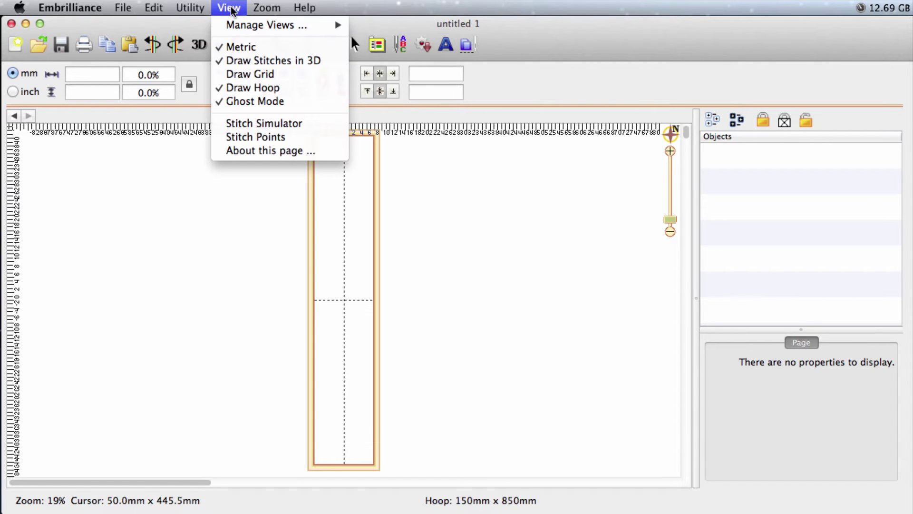
pyautogui.click(220, 89)
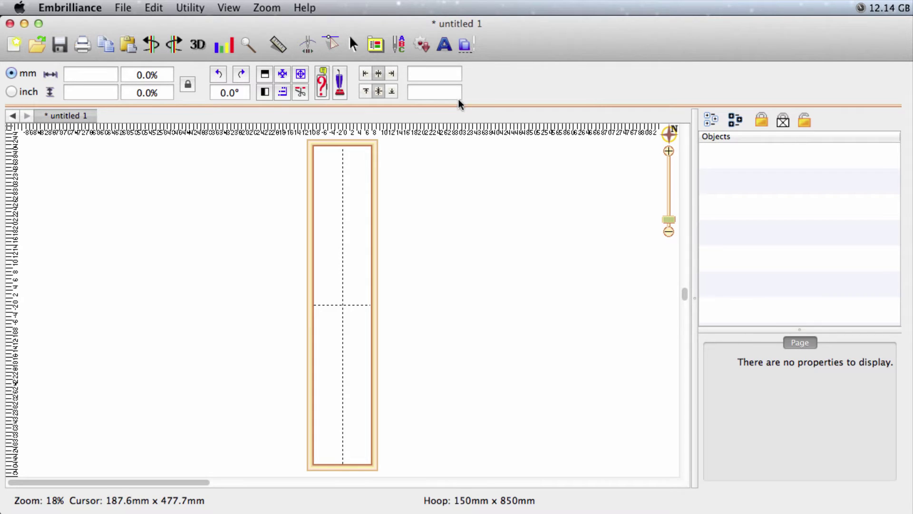
# Merge lgq01123.pes from the lgq011pes folder into the centre of the hoop
pyautogui.click(465, 45)
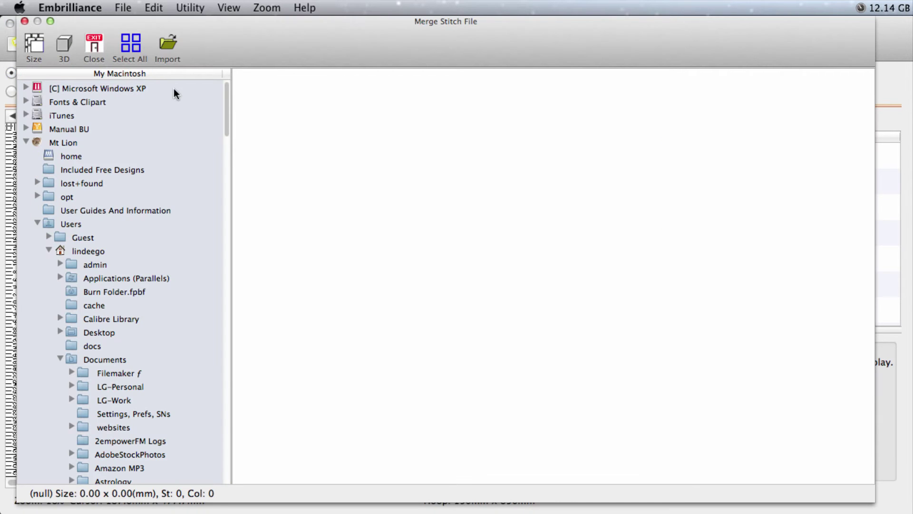
pyautogui.moveTo(225, 114); pyautogui.dragTo(227, 252)
pyautogui.moveTo(232, 290); pyautogui.dragTo(273, 292)
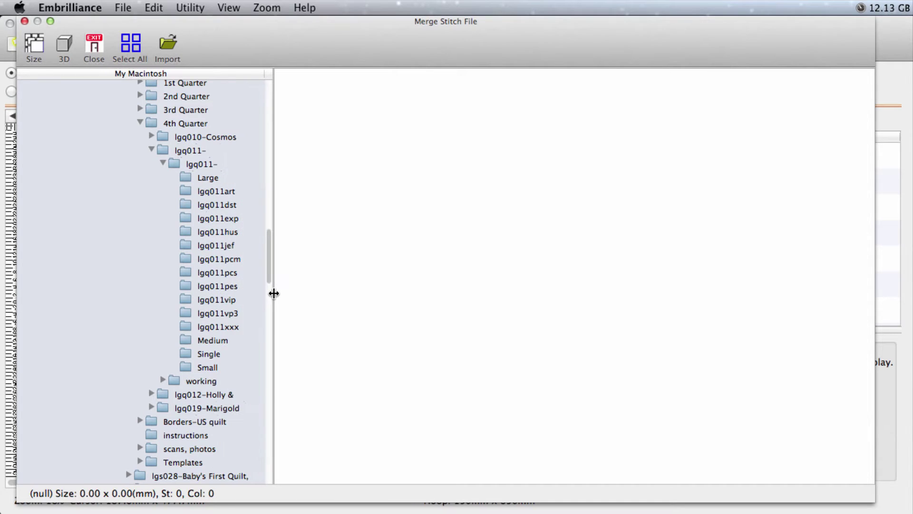
pyautogui.click(231, 288)
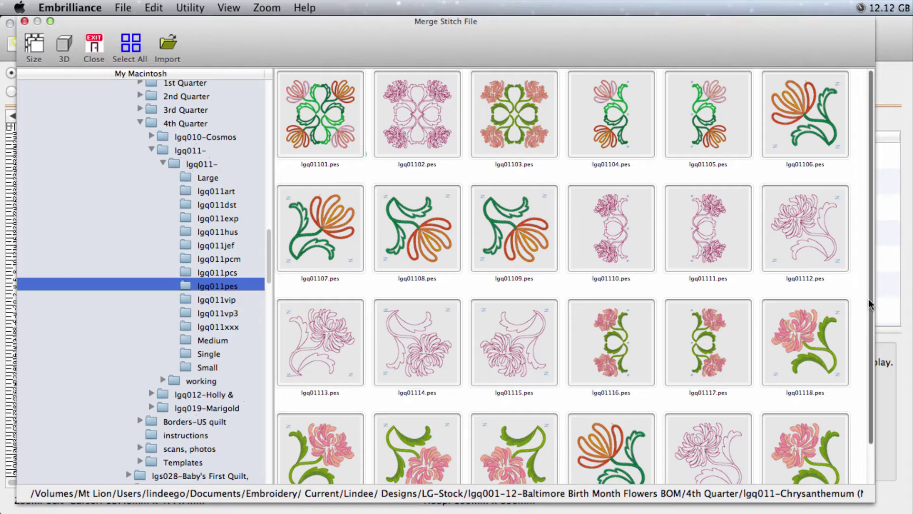
pyautogui.moveTo(869, 298); pyautogui.dragTo(869, 335)
pyautogui.click(693, 441)
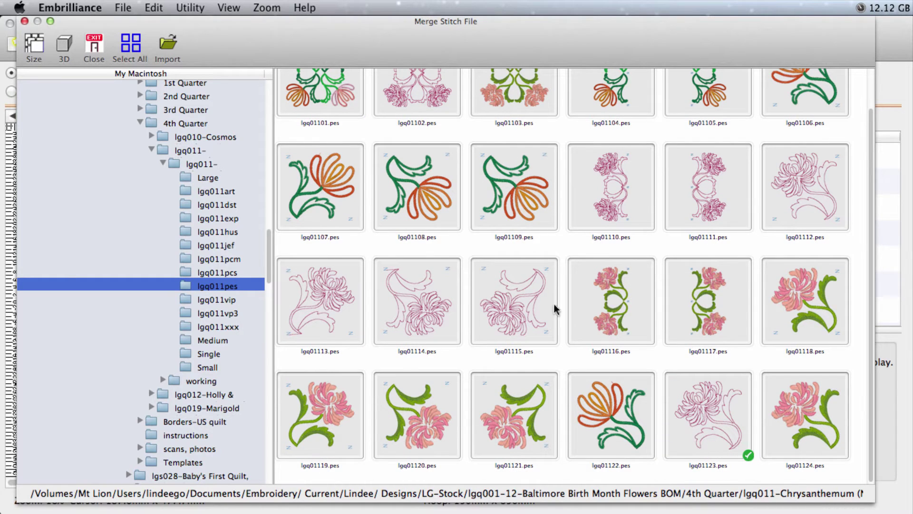
pyautogui.click(169, 46)
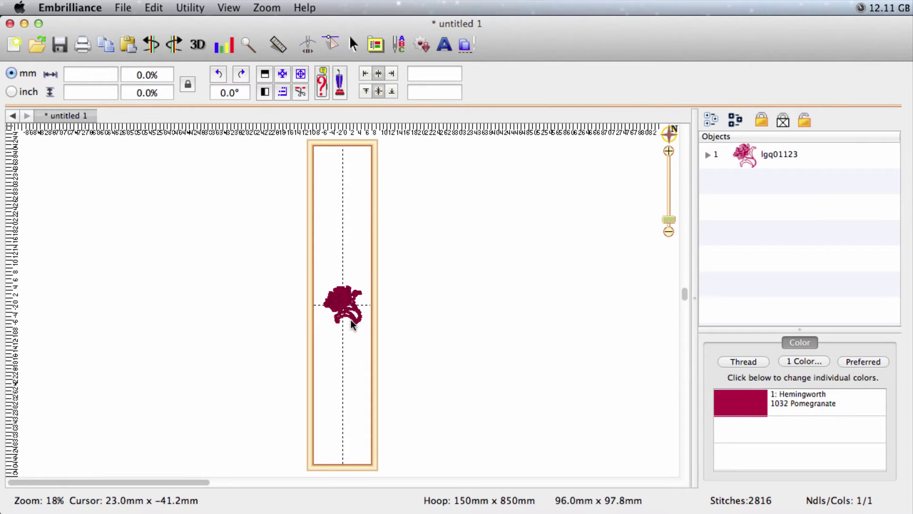
# Move the chrysanthemum to the hoop top and place a 180°-rotated copy just beneath it
pyautogui.moveTo(346, 322); pyautogui.dragTo(341, 177)
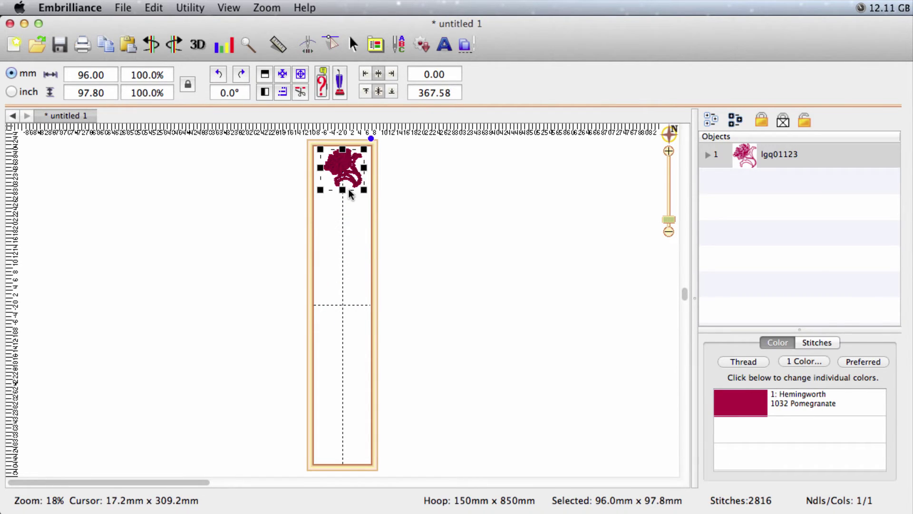
pyautogui.press('super+c')
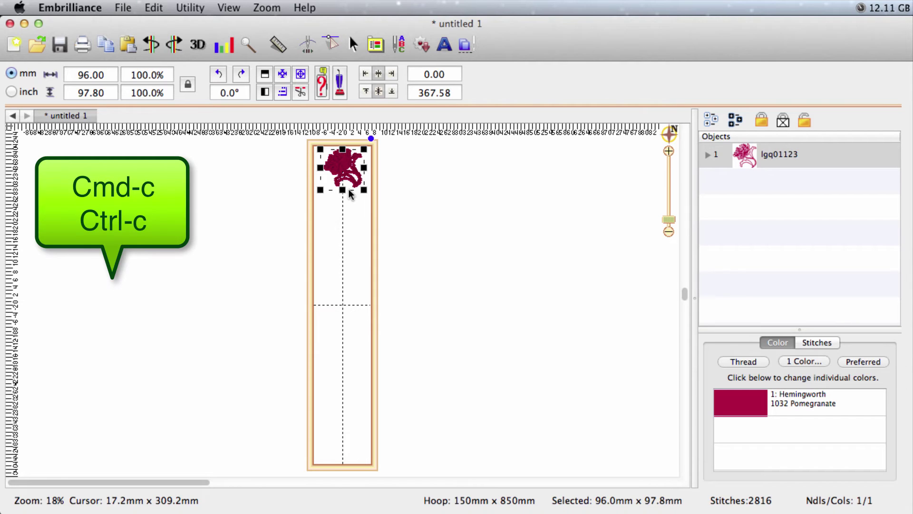
pyautogui.press('super+v')
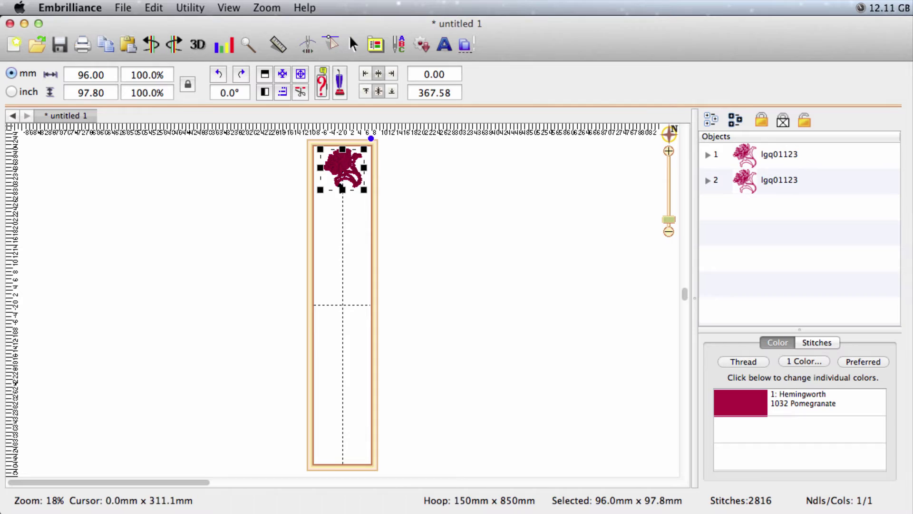
pyautogui.moveTo(343, 166); pyautogui.dragTo(343, 207)
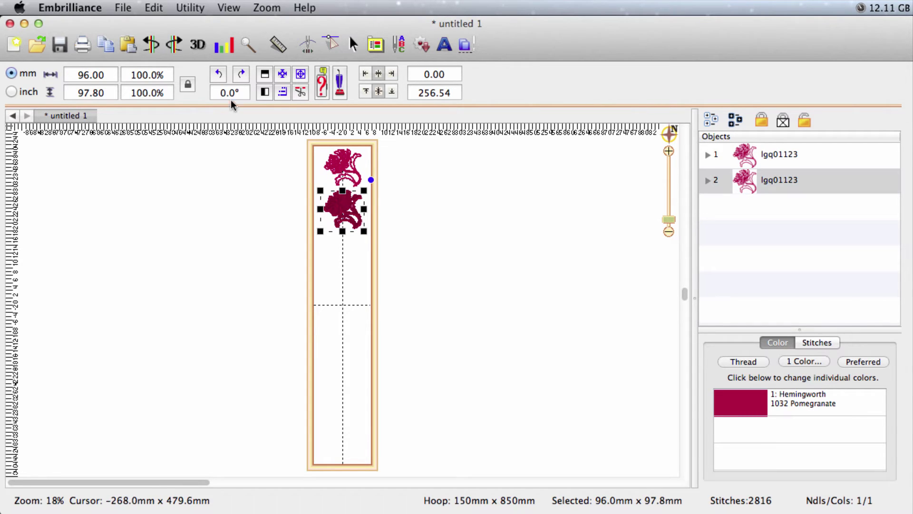
pyautogui.click(264, 92)
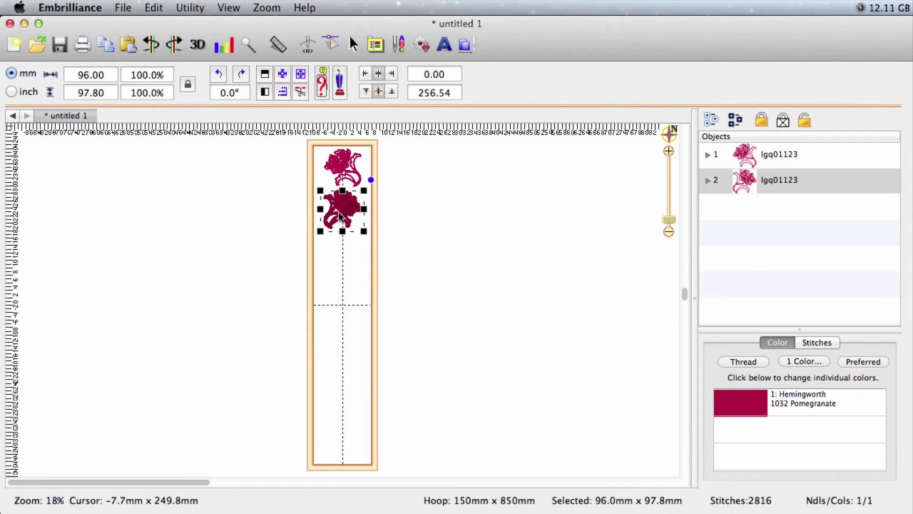
pyautogui.moveTo(341, 214); pyautogui.dragTo(340, 216)
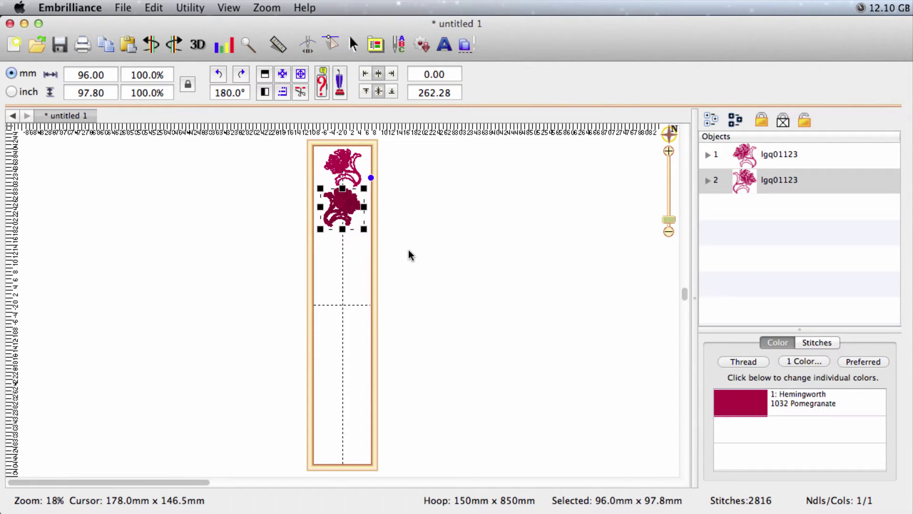
# Copy the flower pair and paste three more pairs down the hoop for eight flowers, then select all
pyautogui.press('super+a')
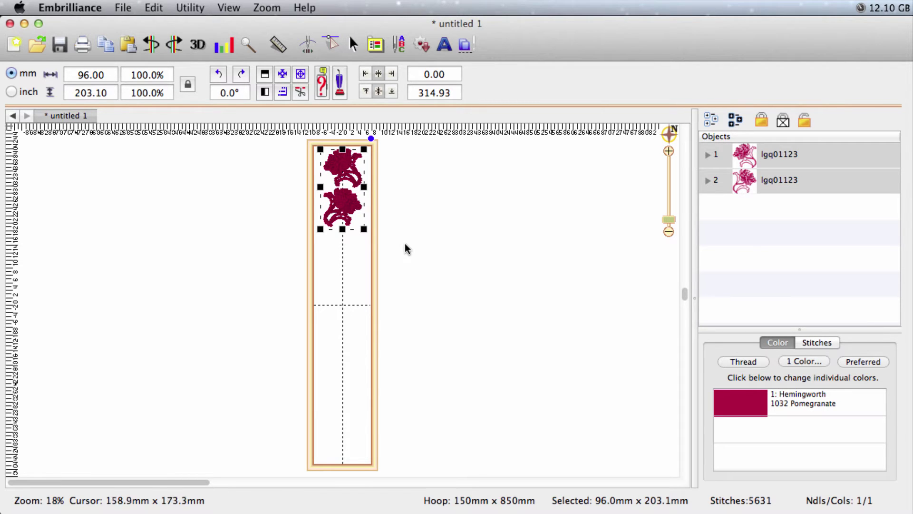
pyautogui.press('super+c')
pyautogui.press('super+v')
pyautogui.moveTo(336, 167); pyautogui.dragTo(335, 244)
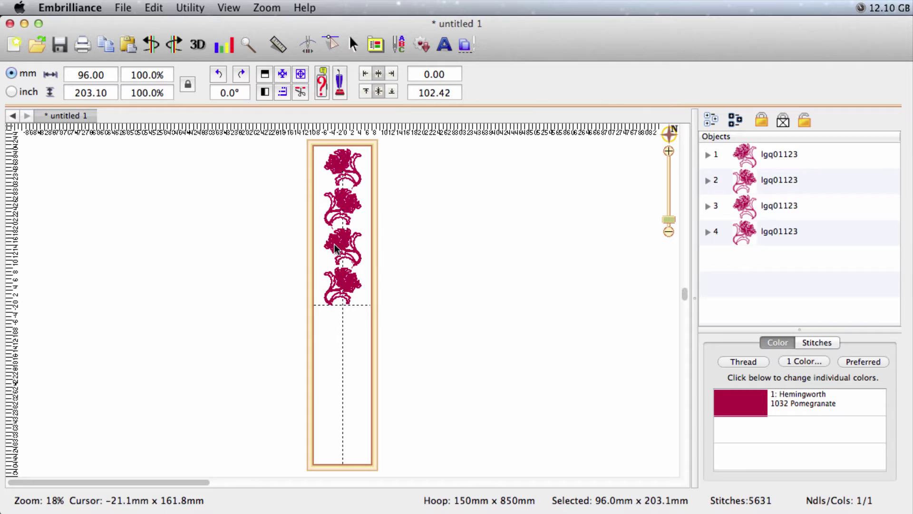
pyautogui.press('super+v')
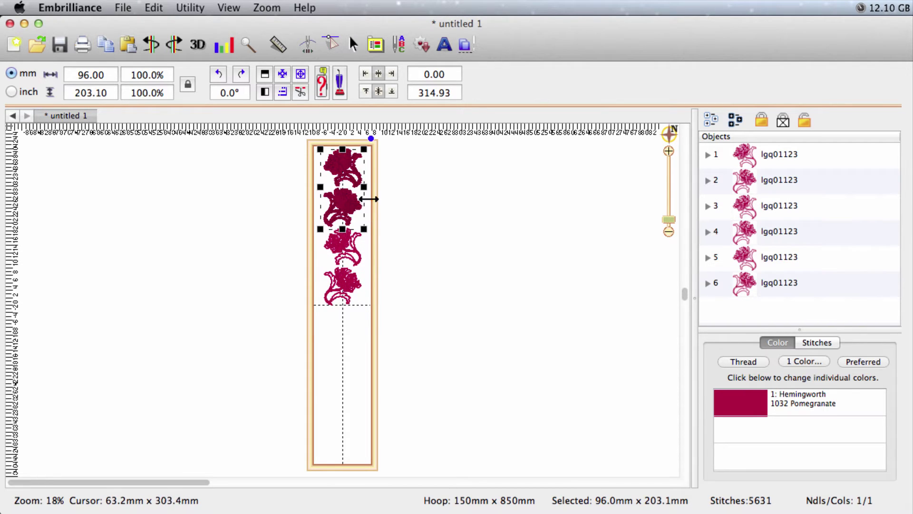
pyautogui.moveTo(352, 174); pyautogui.dragTo(350, 326)
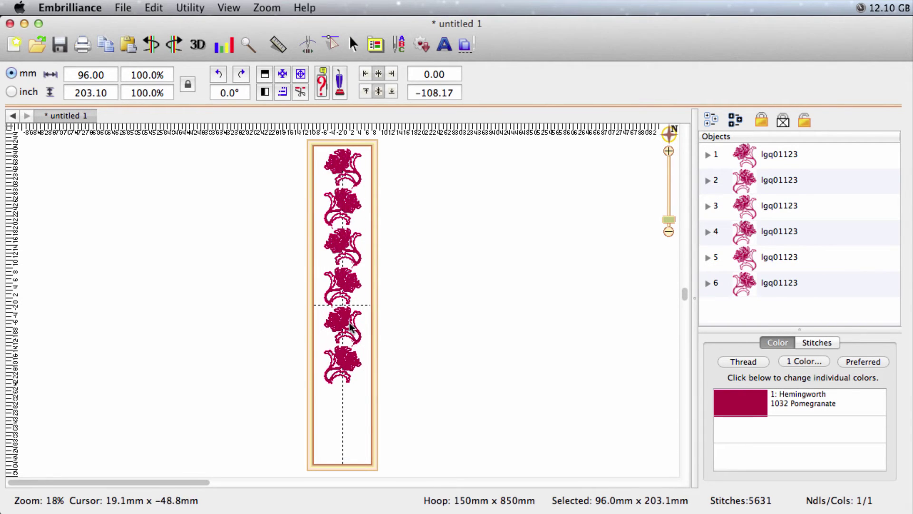
pyautogui.press('super+v')
pyautogui.moveTo(352, 181); pyautogui.dragTo(345, 402)
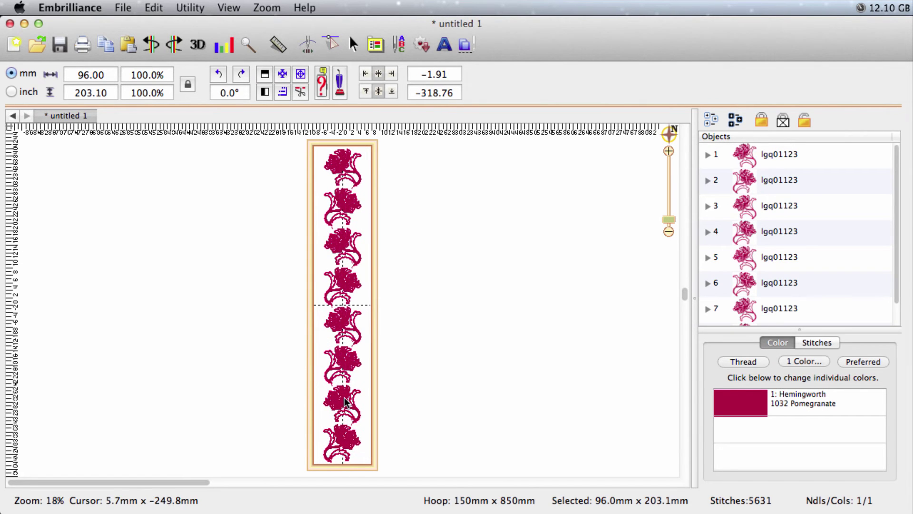
pyautogui.press('super+a')
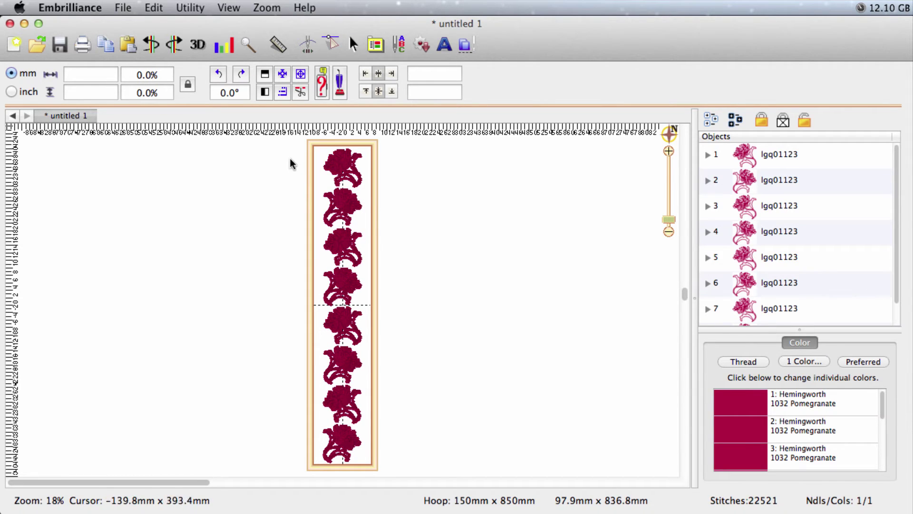
pyautogui.press('super+a')
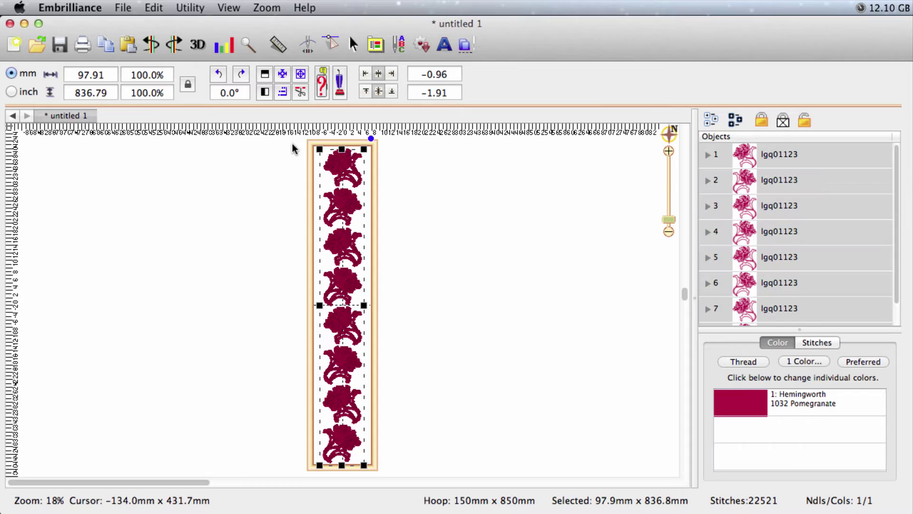
# Align all flowers on a common horizontal centre with Align and Distribute
pyautogui.click(282, 91)
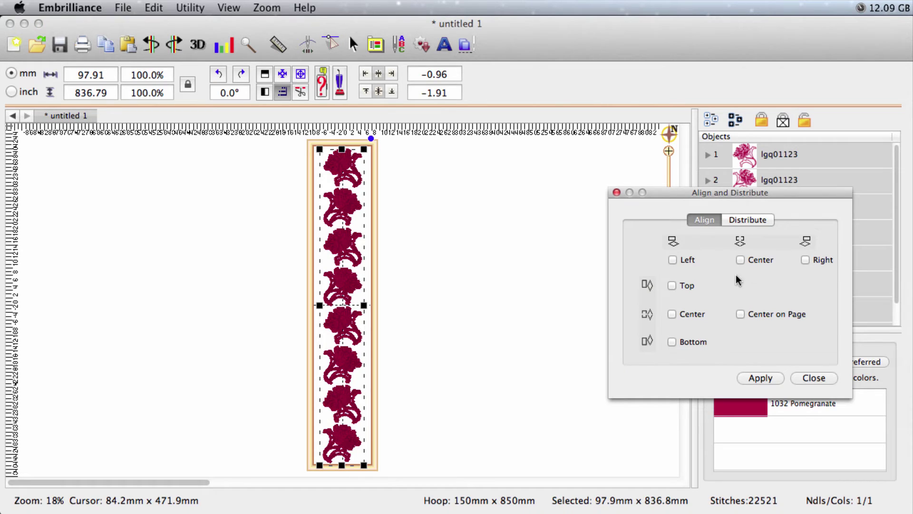
pyautogui.click(741, 260)
pyautogui.click(763, 376)
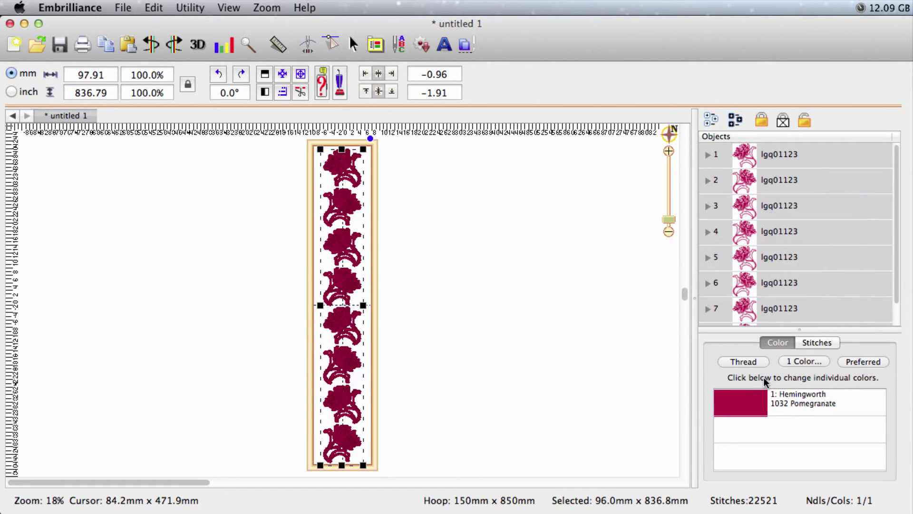
# Distribute the flowers evenly by their centres down the column, then zoom in
pyautogui.click(282, 92)
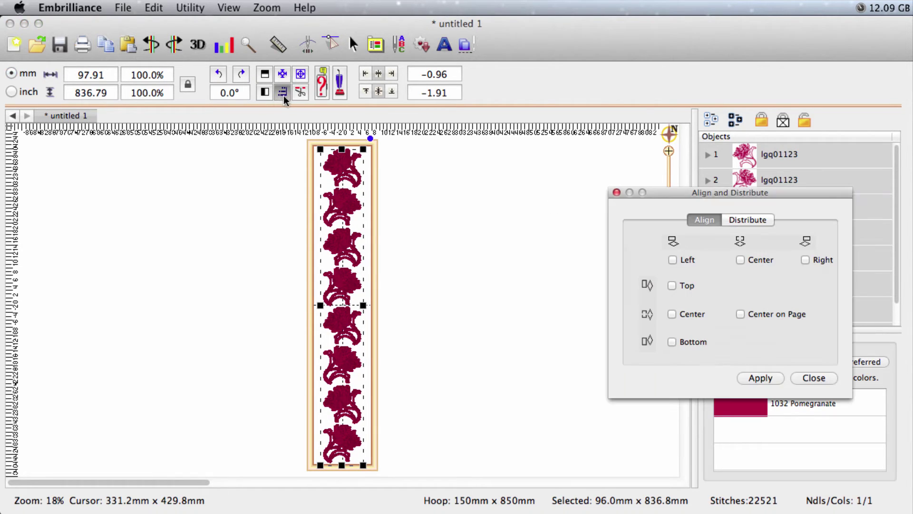
pyautogui.click(748, 220)
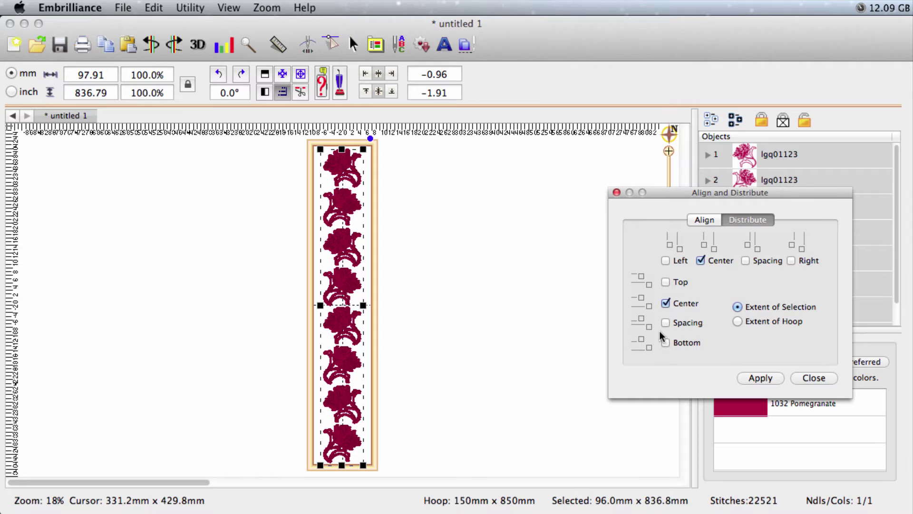
pyautogui.click(764, 379)
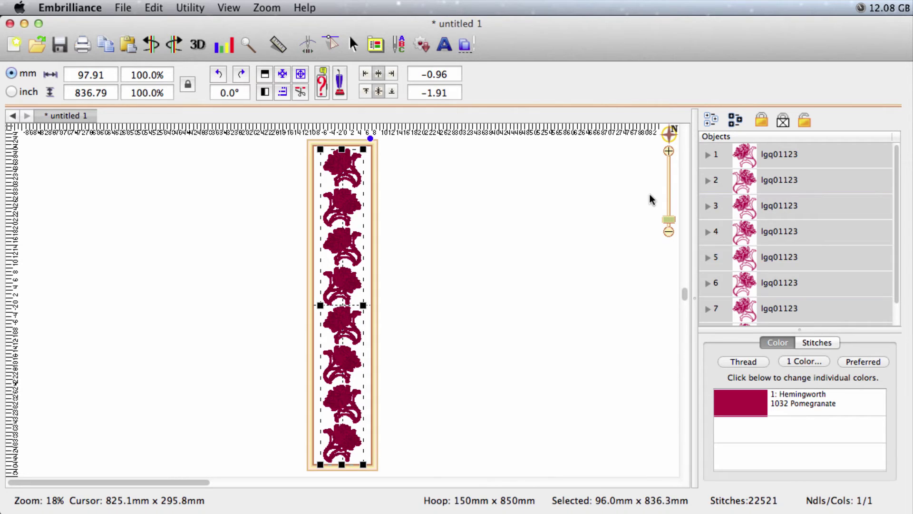
pyautogui.moveTo(668, 219); pyautogui.dragTo(669, 191)
pyautogui.moveTo(682, 289); pyautogui.dragTo(693, 160)
# Deselect the flowers and drag vertical guides from the left ruler to about -5 cm and +5 cm
pyautogui.click(19, 281)
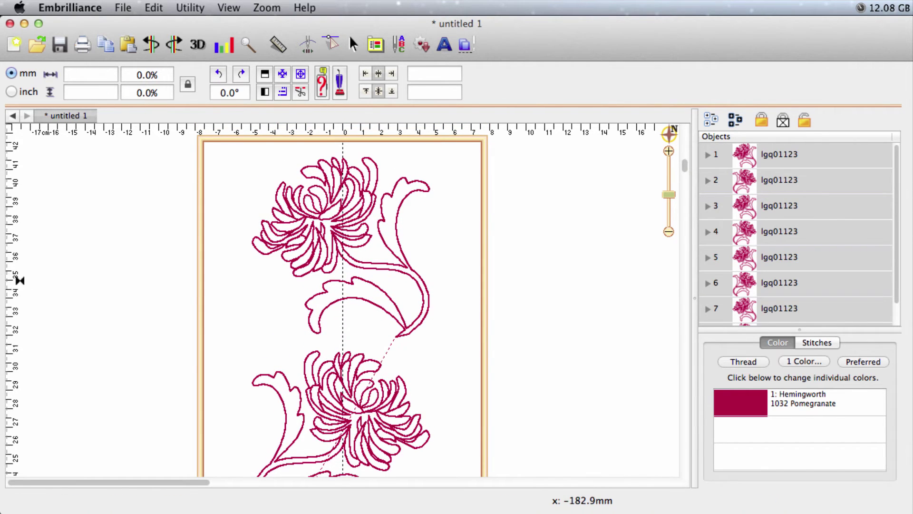
pyautogui.moveTo(19, 281); pyautogui.dragTo(430, 290)
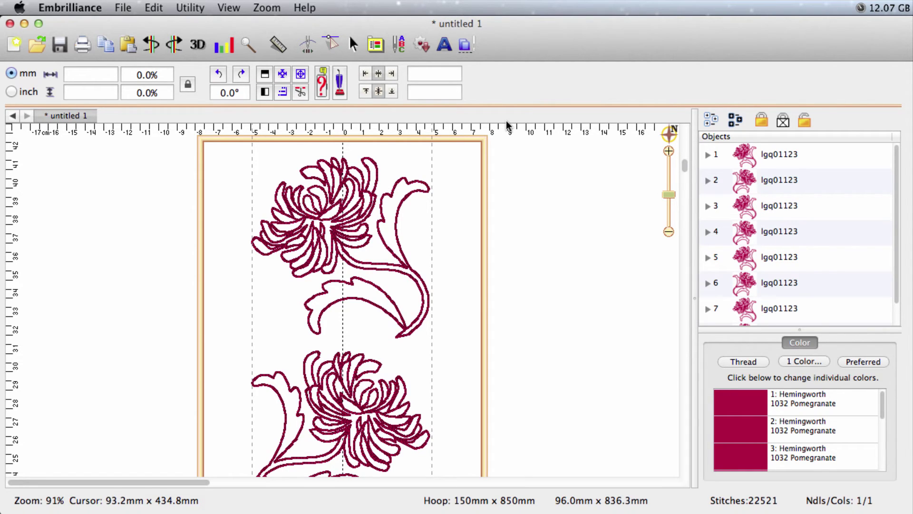
# Save the design as PillowProj, replacing the default 'My Design' name
pyautogui.click(59, 45)
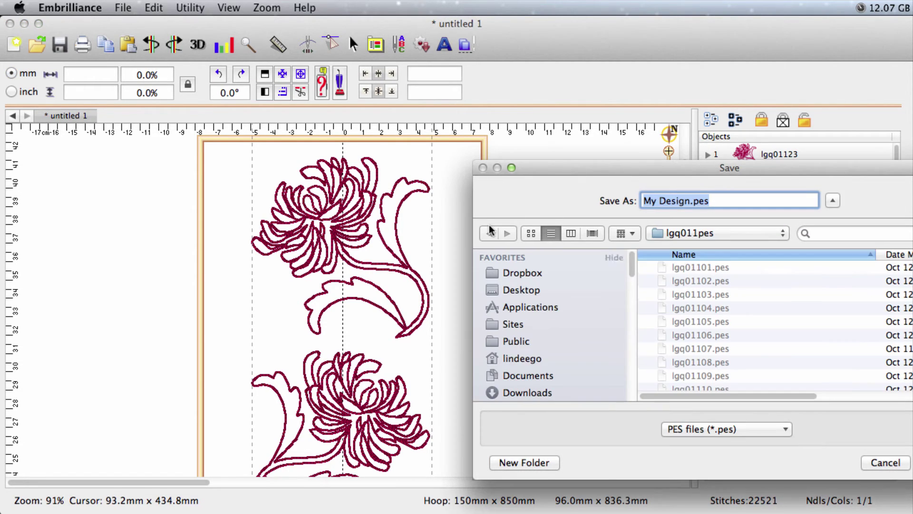
pyautogui.moveTo(826, 183); pyautogui.dragTo(525, 156)
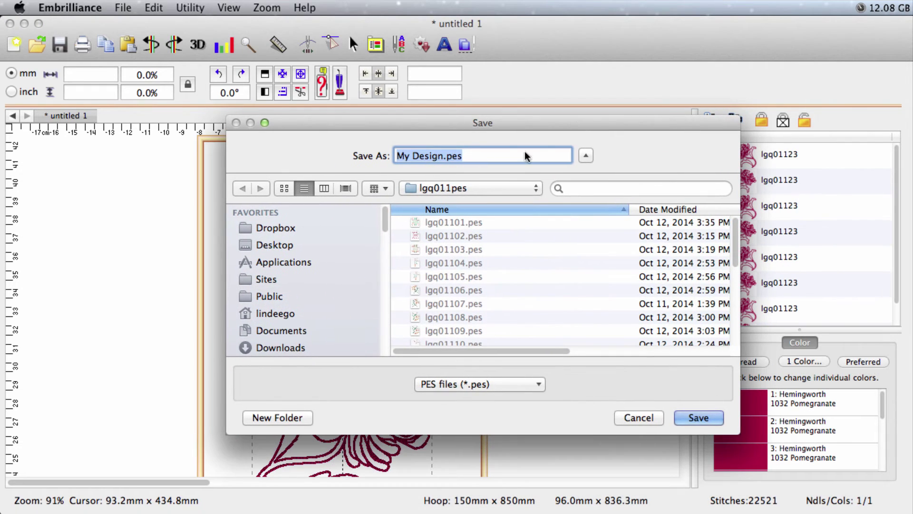
pyautogui.click(440, 156)
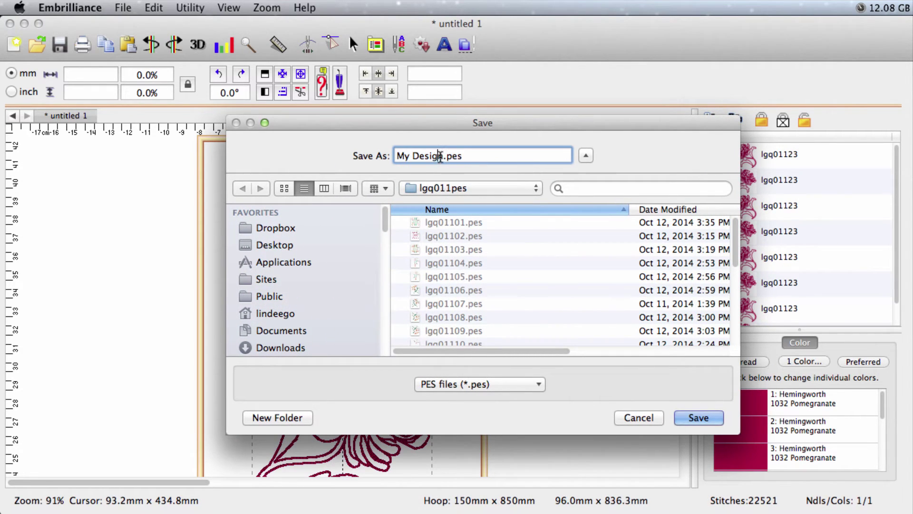
pyautogui.moveTo(440, 156); pyautogui.dragTo(341, 156)
pyautogui.write('Pillo')
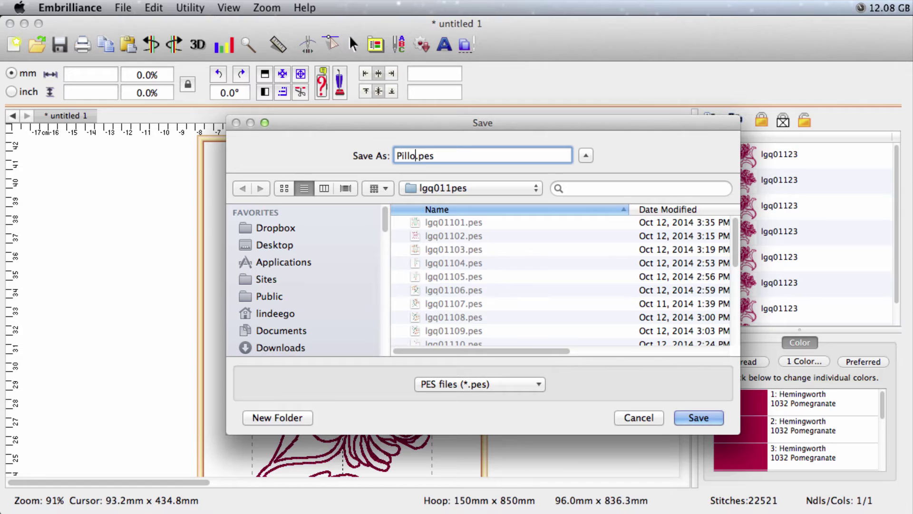
pyautogui.write('wProj')
pyautogui.click(700, 417)
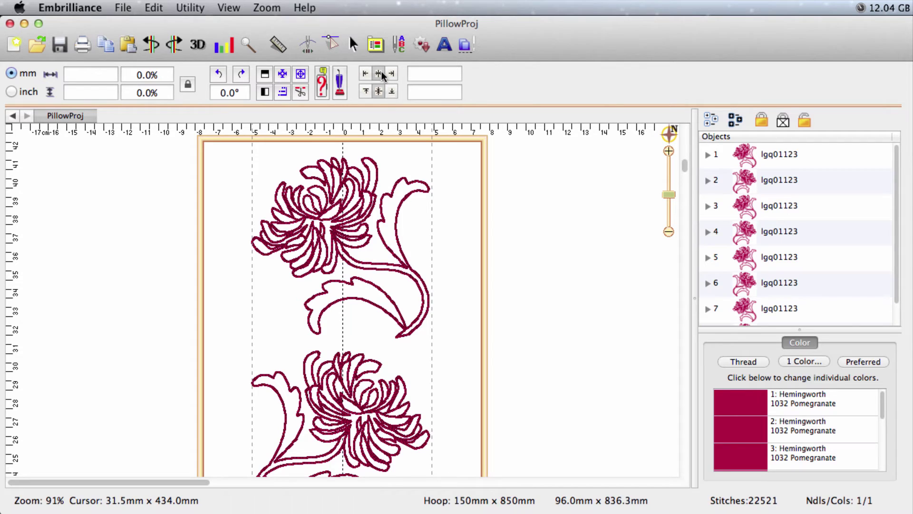
# Open lgq01119.pes in a new tab
pyautogui.click(38, 50)
pyautogui.moveTo(781, 129); pyautogui.dragTo(426, 112)
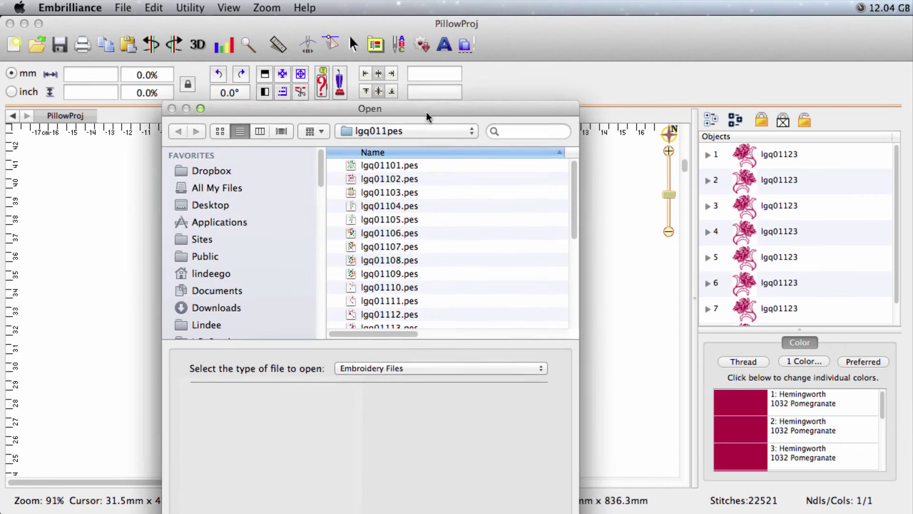
pyautogui.scroll(-2, 574, 210)
pyautogui.moveTo(574, 209); pyautogui.dragTo(574, 320)
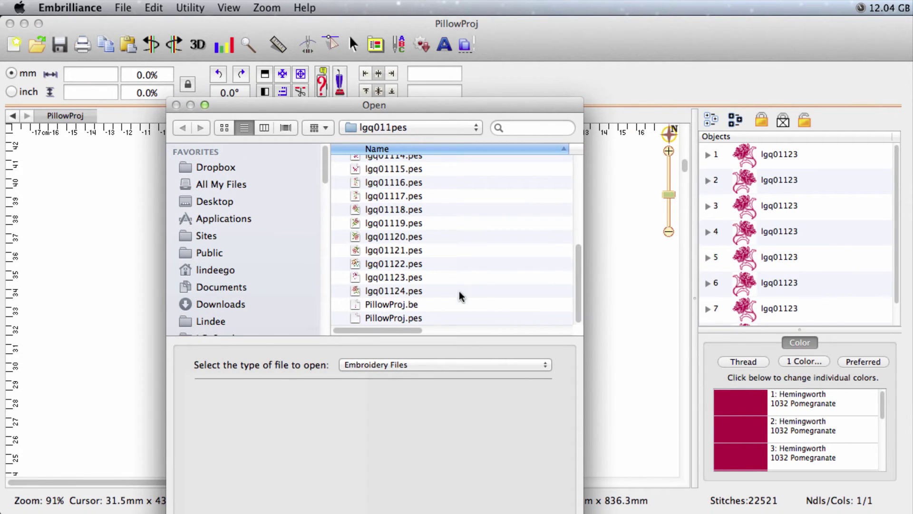
pyautogui.click(415, 222)
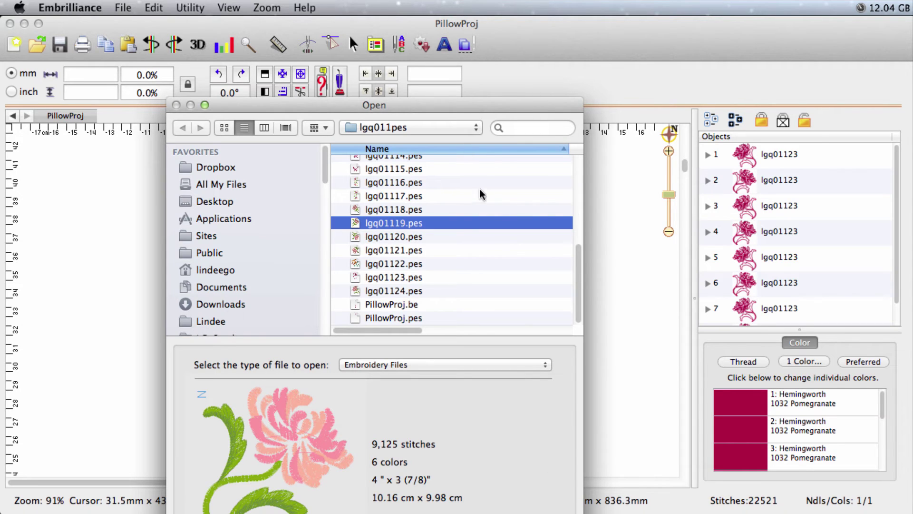
pyautogui.moveTo(488, 112); pyautogui.dragTo(489, 43)
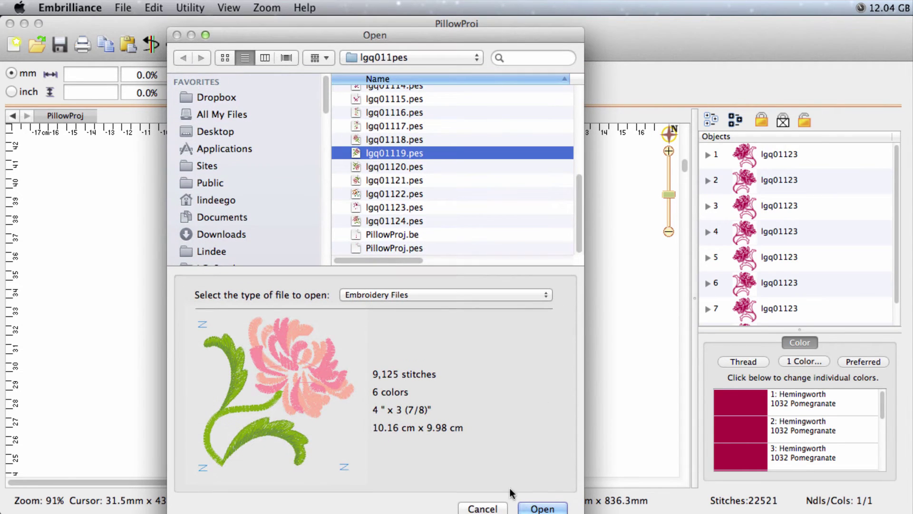
pyautogui.click(542, 508)
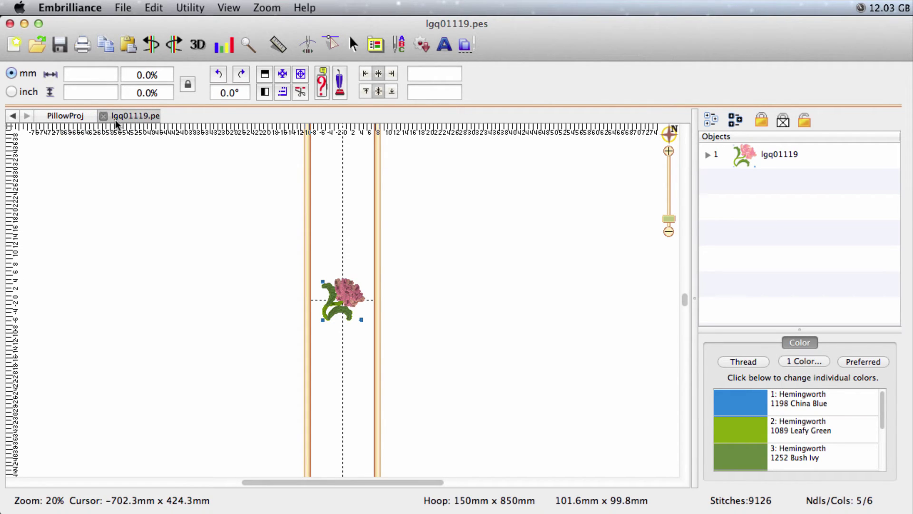
# Zoom in, expand the design's object list and select the last blue Z registration stitch
pyautogui.moveTo(684, 300); pyautogui.dragTo(685, 287)
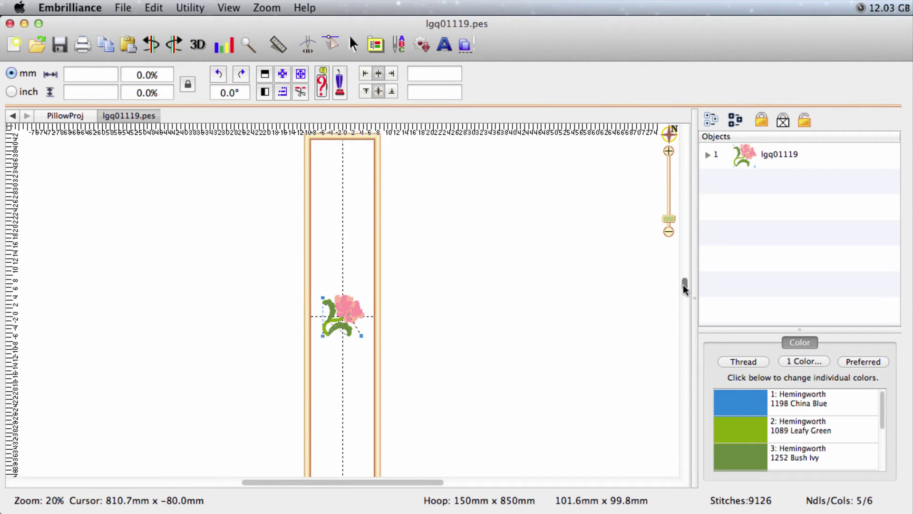
pyautogui.moveTo(669, 219); pyautogui.dragTo(669, 191)
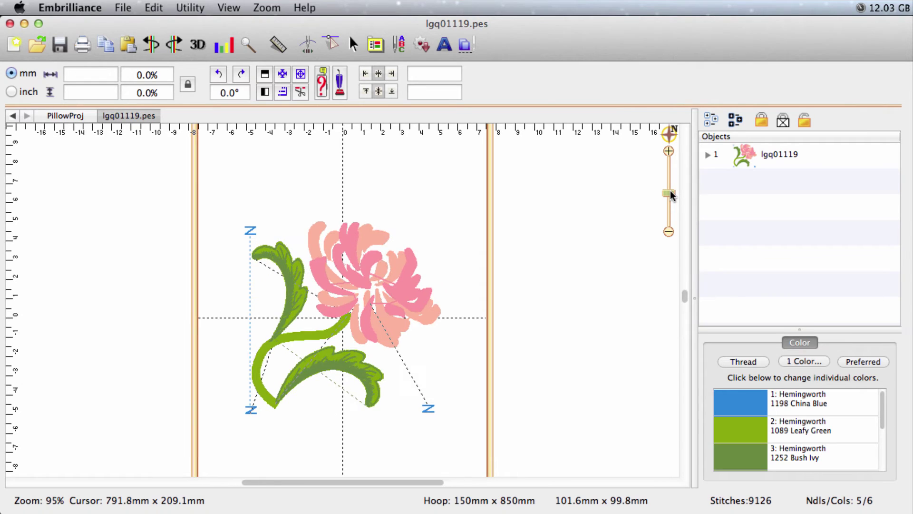
pyautogui.click(708, 156)
pyautogui.click(782, 180)
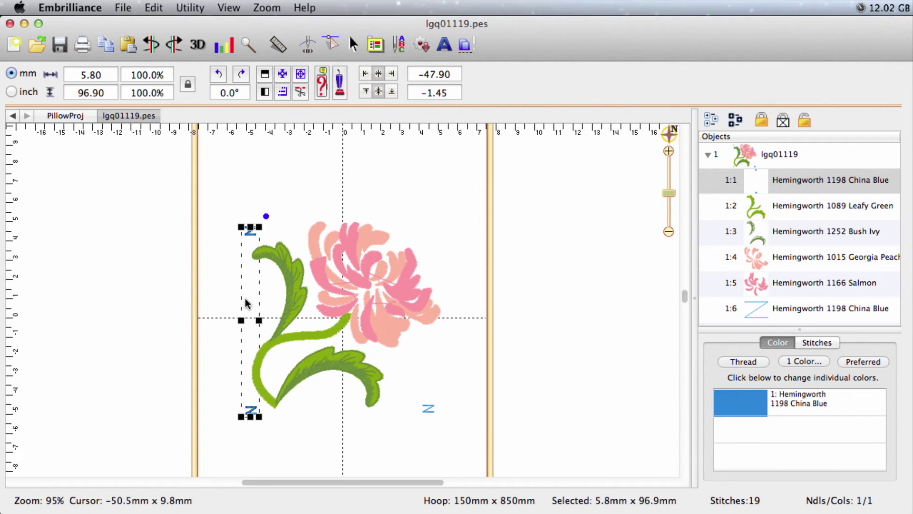
pyautogui.click(437, 409)
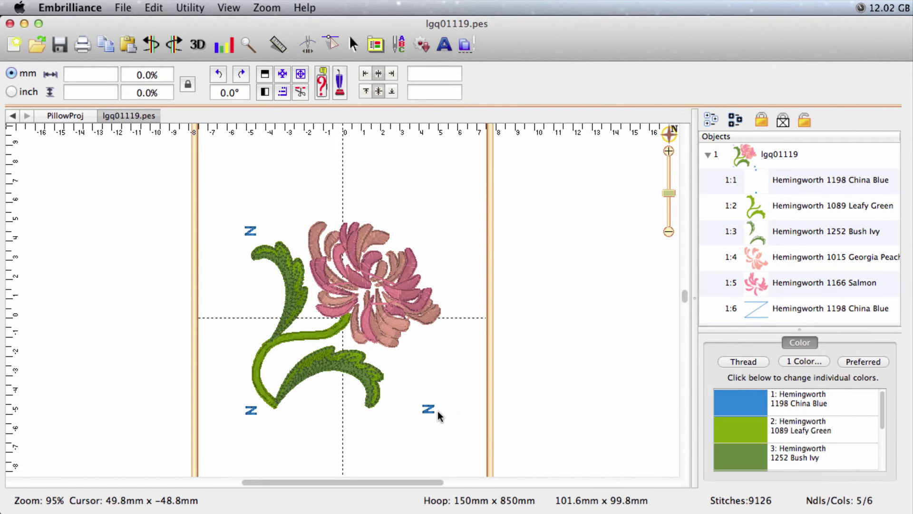
pyautogui.click(751, 310)
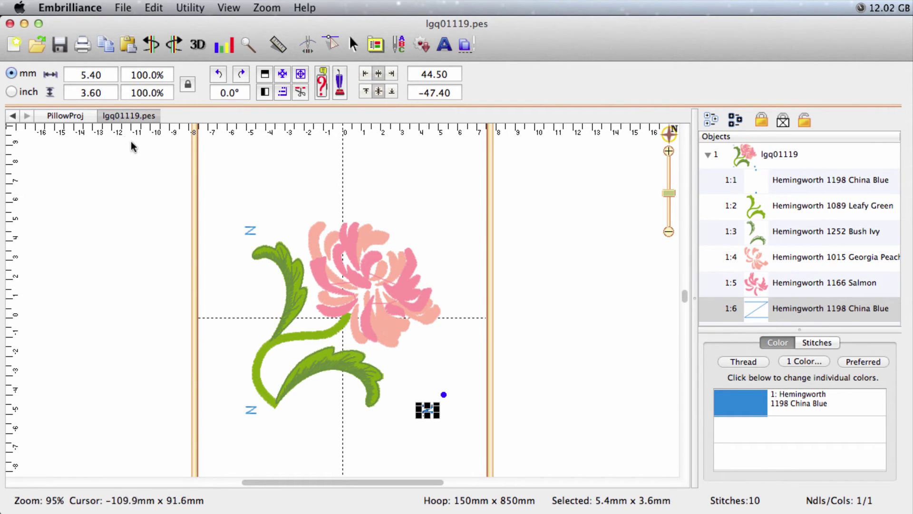
# Paste the blue Z stitch into PillowProj, placing it left of the lower flower
pyautogui.click(75, 116)
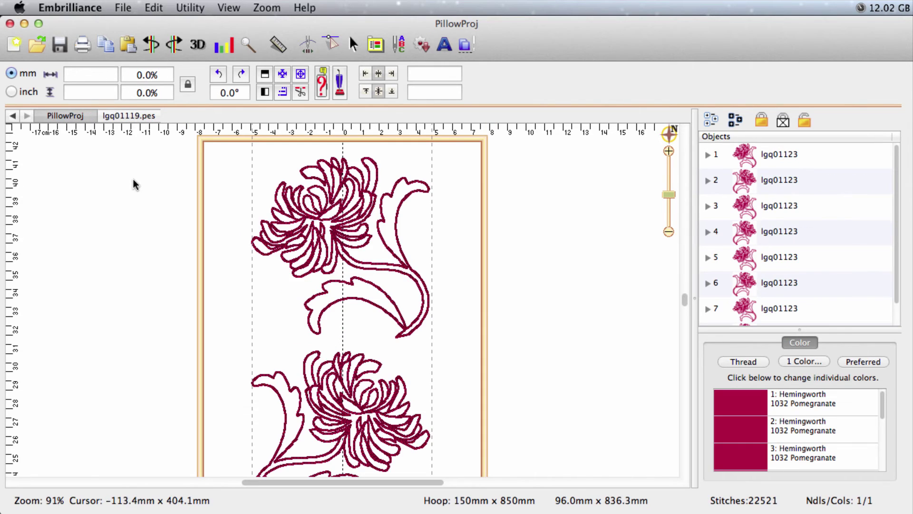
pyautogui.press('super+v')
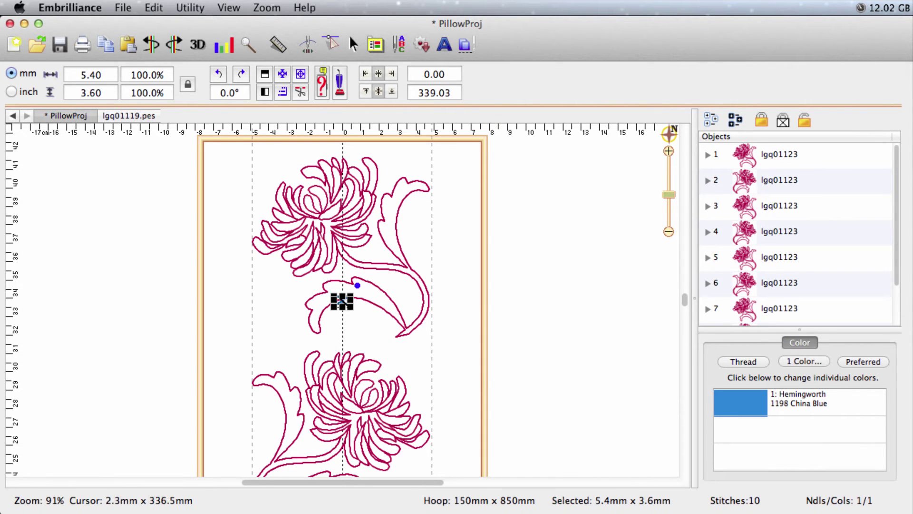
pyautogui.moveTo(347, 303); pyautogui.dragTo(258, 345)
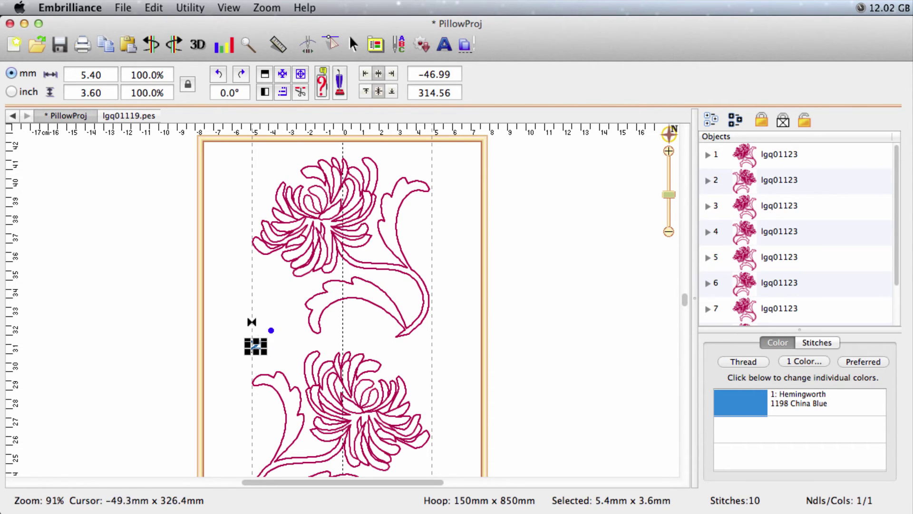
pyautogui.click(267, 345)
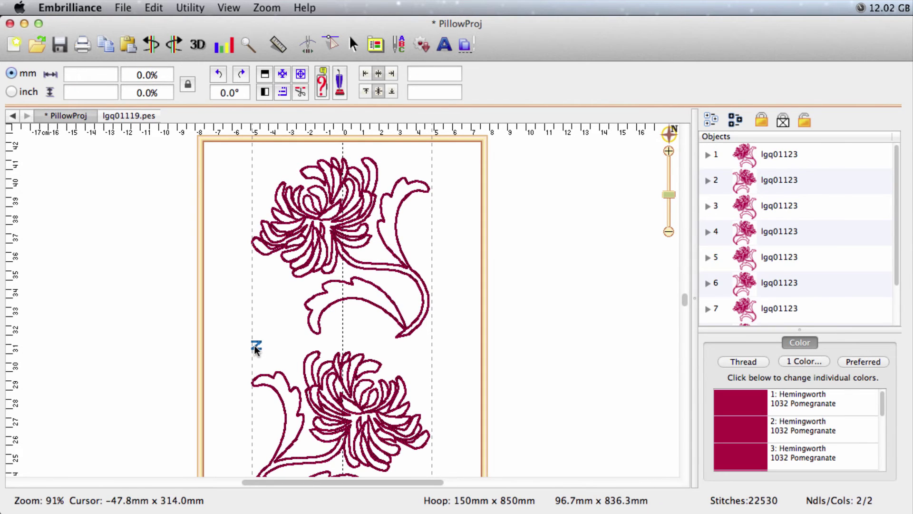
# Copy the Z to the strip's right edge, centre both vertically, and duplicate the pair
pyautogui.click(255, 349)
pyautogui.press('super+c')
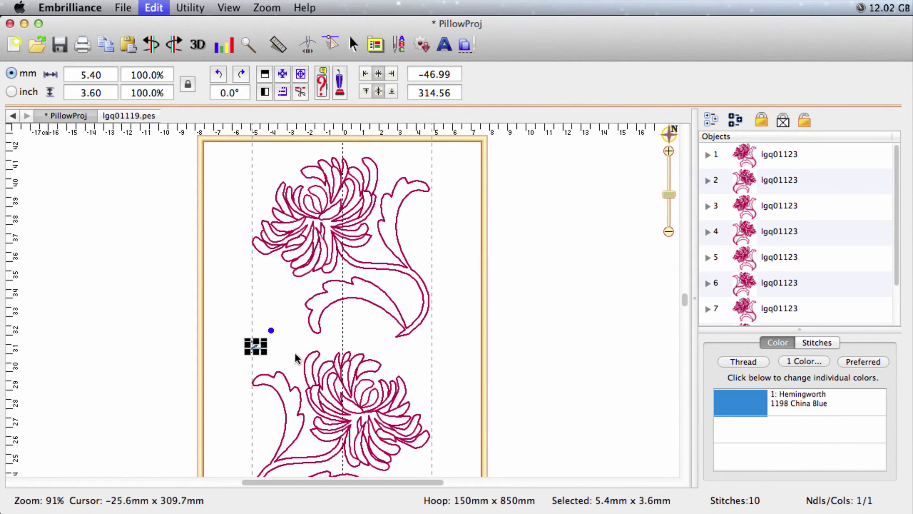
pyautogui.press('super+v')
pyautogui.moveTo(341, 304); pyautogui.dragTo(427, 351)
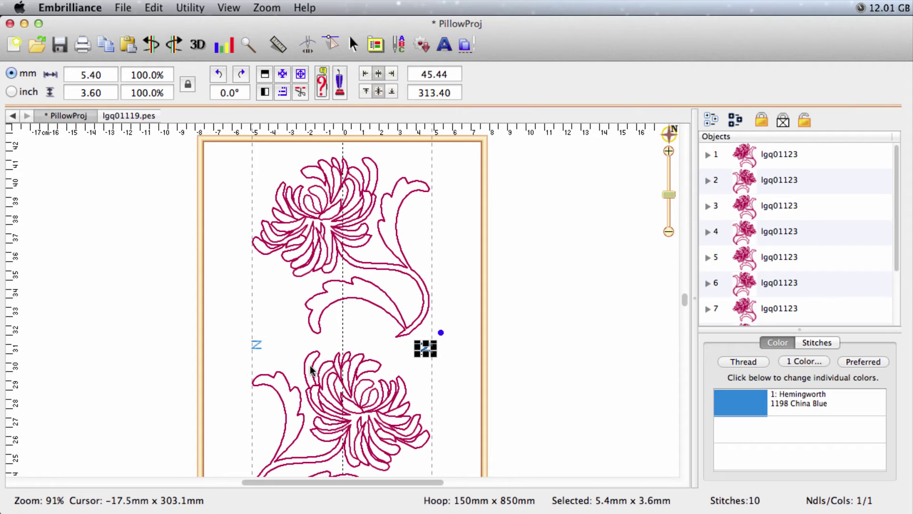
pyautogui.moveTo(458, 326); pyautogui.dragTo(219, 362)
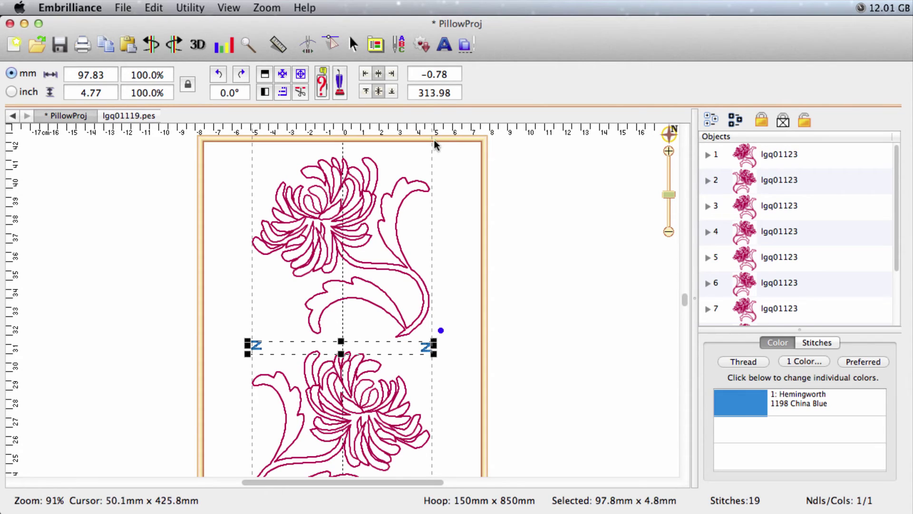
pyautogui.click(282, 90)
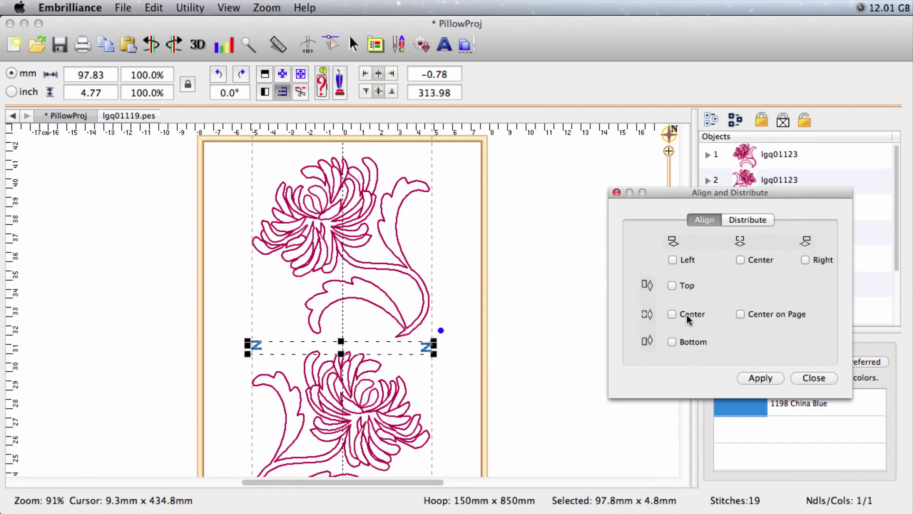
pyautogui.click(811, 377)
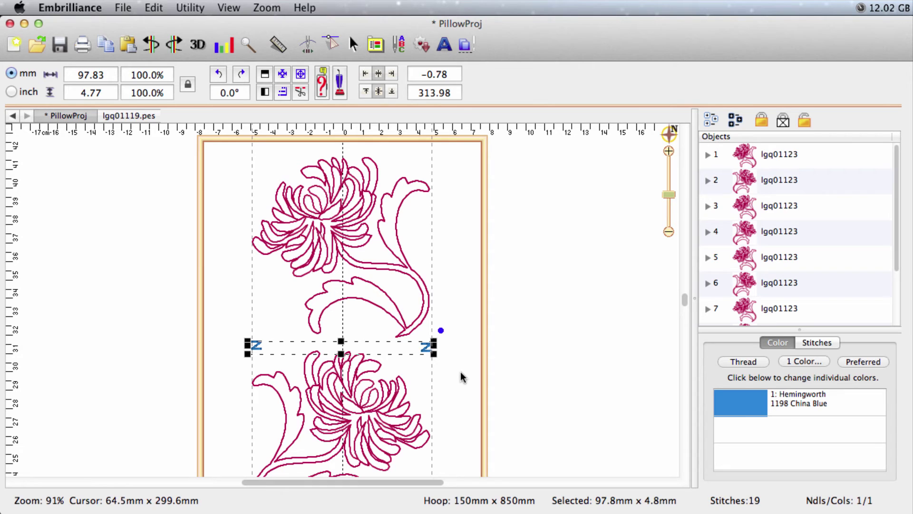
pyautogui.press('super+c')
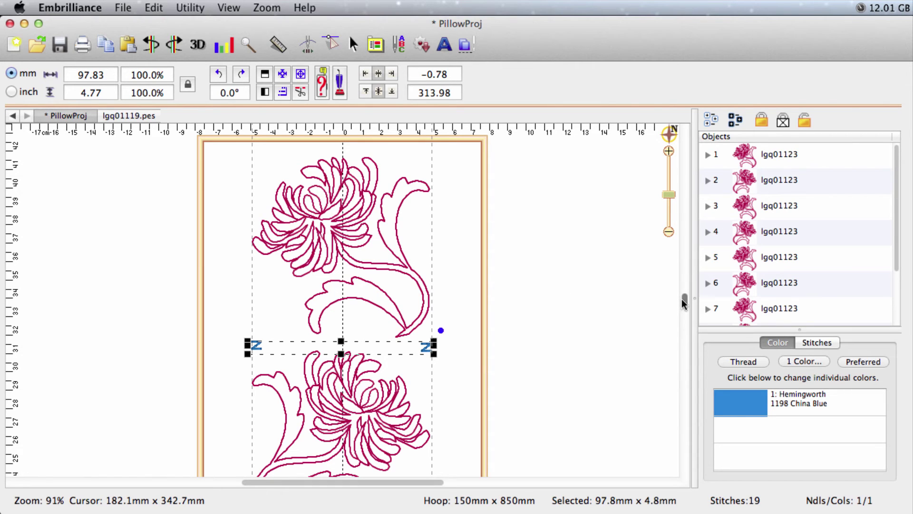
pyautogui.press('super+v')
# Move the pasted Z pair down below the next flower
pyautogui.moveTo(686, 302); pyautogui.dragTo(686, 184)
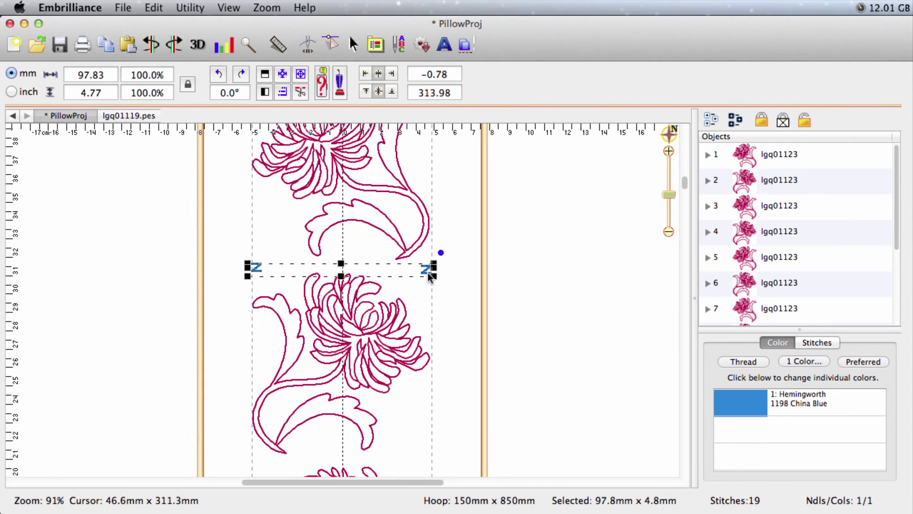
pyautogui.moveTo(429, 276); pyautogui.dragTo(430, 347)
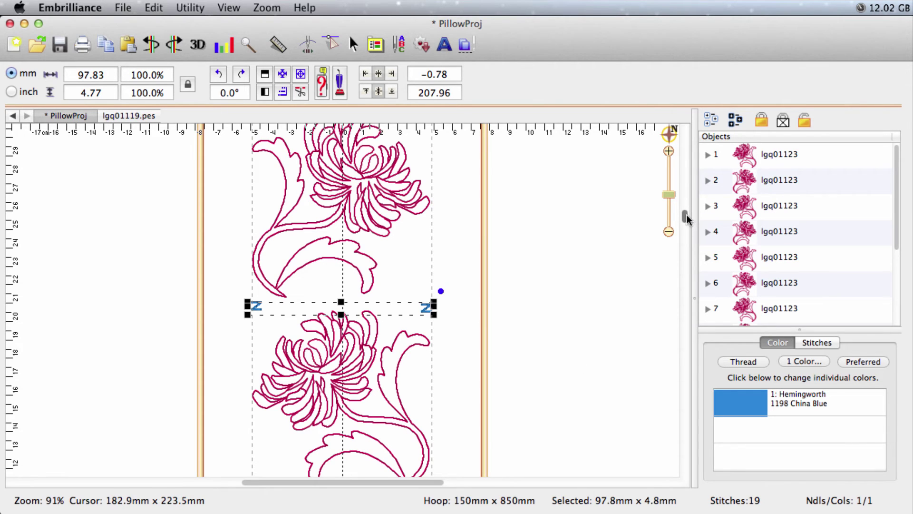
pyautogui.moveTo(686, 215); pyautogui.dragTo(686, 202)
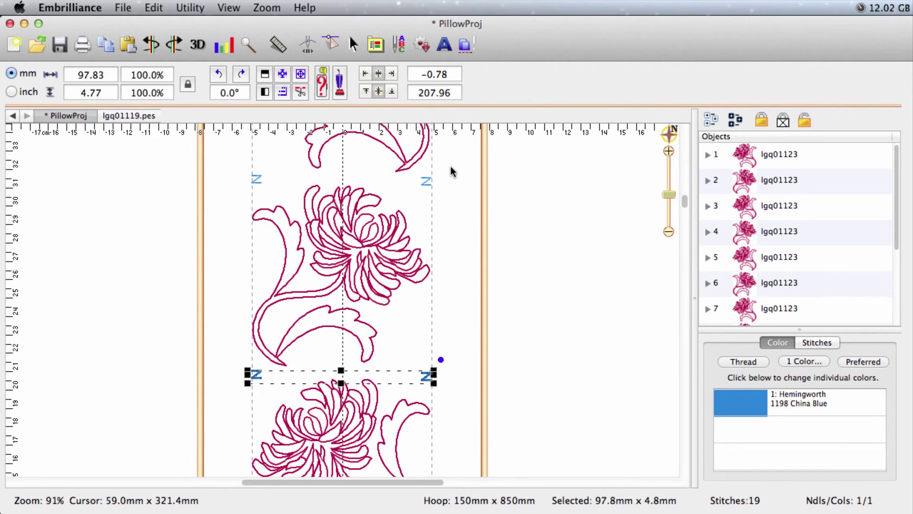
# Align the right-side Zs on their right edges and the left-side Zs on their left edges
pyautogui.moveTo(450, 167); pyautogui.dragTo(398, 389)
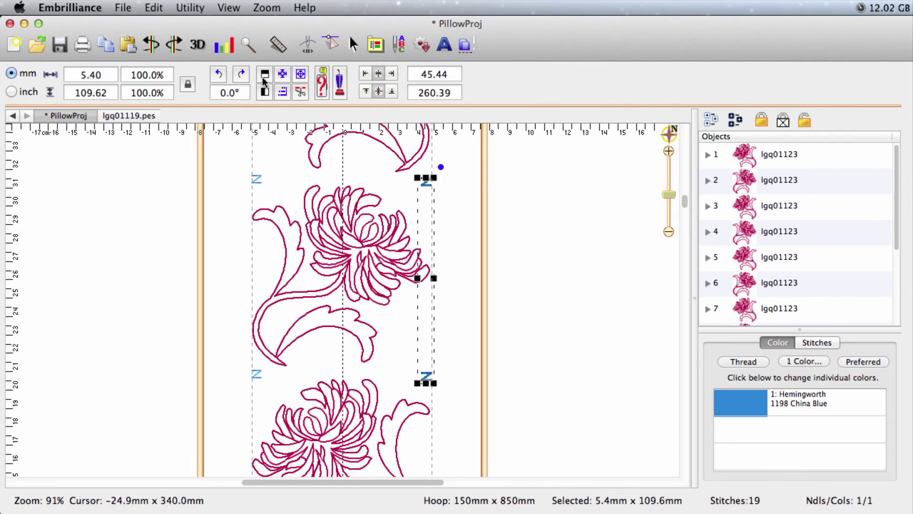
pyautogui.click(284, 92)
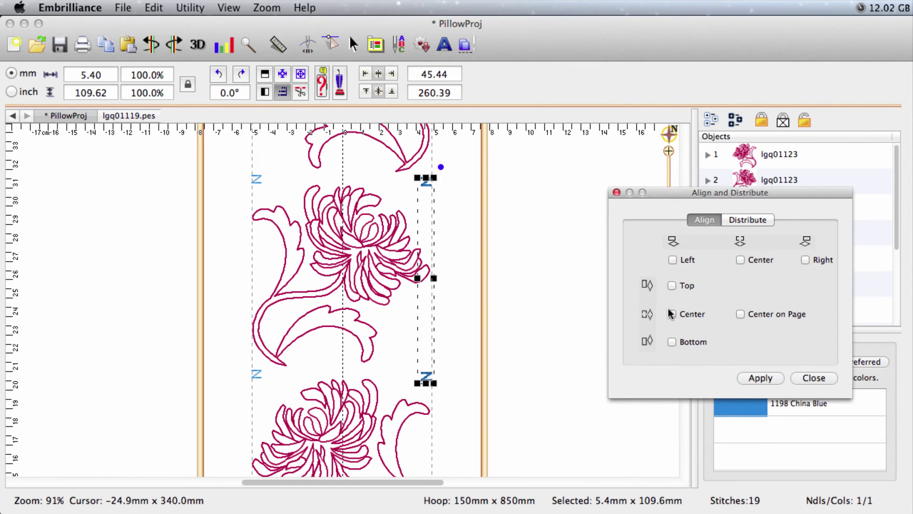
pyautogui.click(805, 260)
pyautogui.click(761, 378)
pyautogui.moveTo(224, 163); pyautogui.dragTo(266, 386)
pyautogui.click(282, 92)
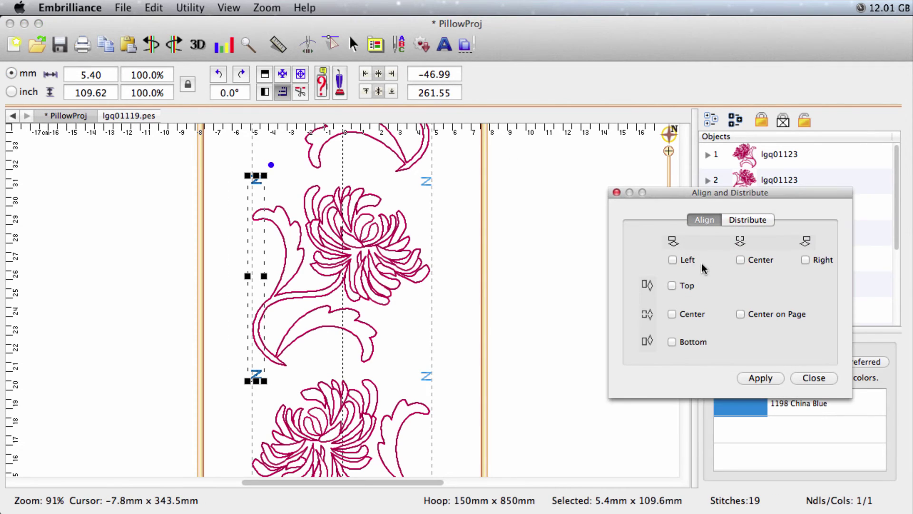
pyautogui.click(673, 259)
pyautogui.click(761, 378)
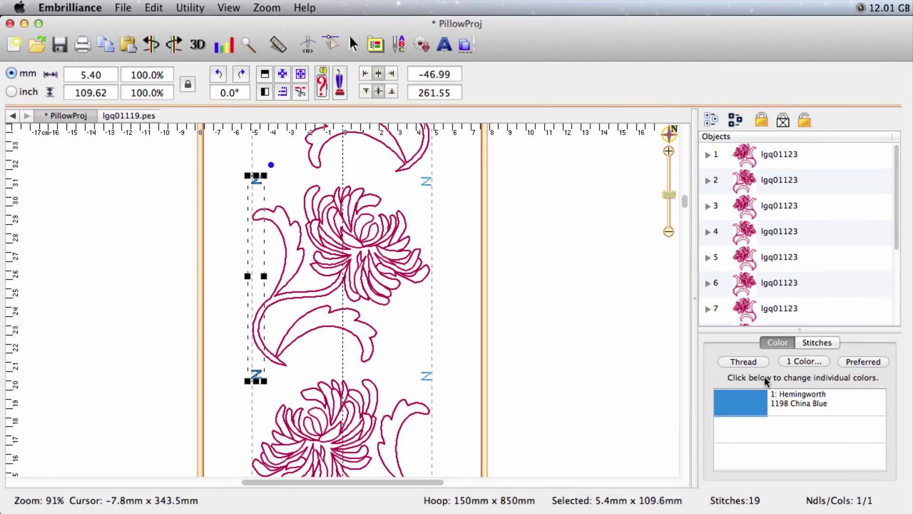
pyautogui.click(541, 265)
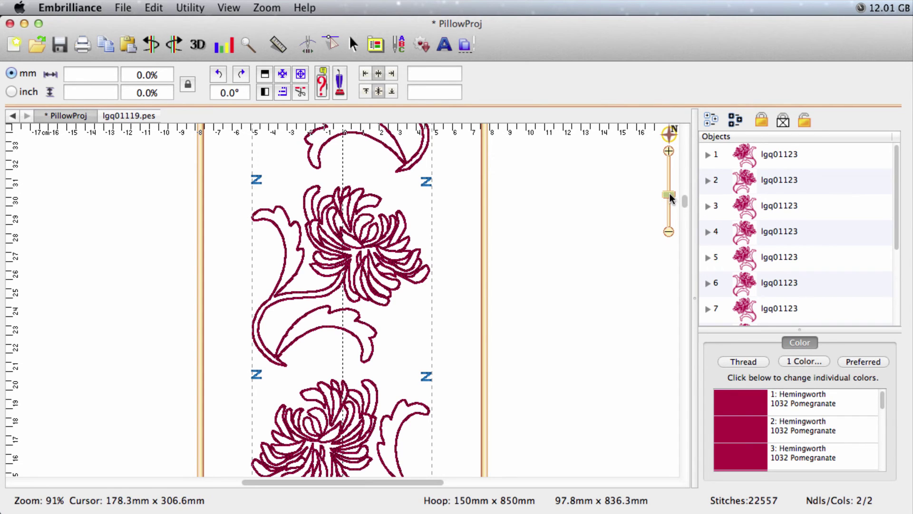
# Zoom out and select two flowers together with their blue Z pairs
pyautogui.moveTo(669, 193); pyautogui.dragTo(669, 202)
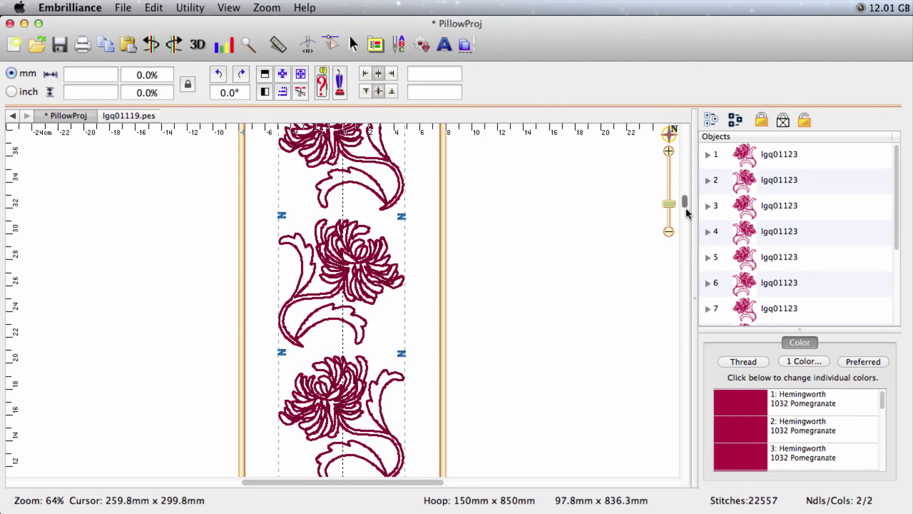
pyautogui.moveTo(686, 204); pyautogui.dragTo(686, 219)
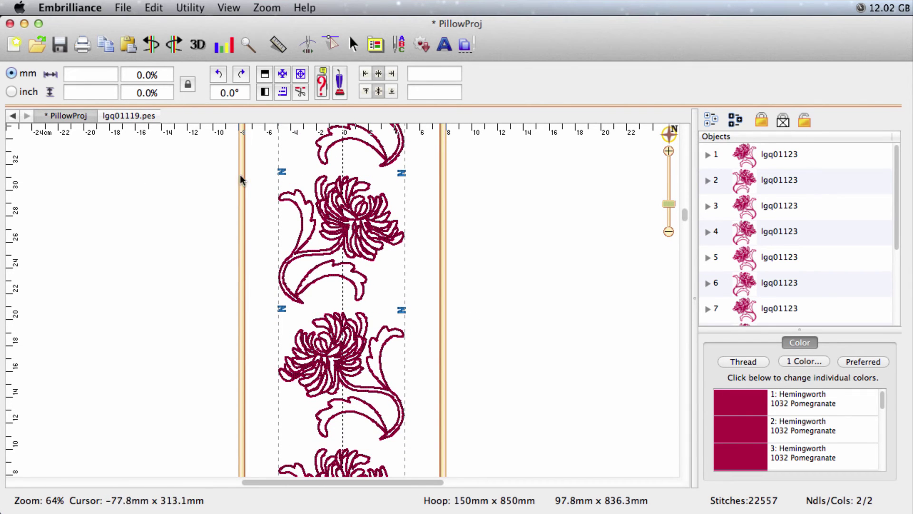
pyautogui.moveTo(249, 160); pyautogui.dragTo(421, 446)
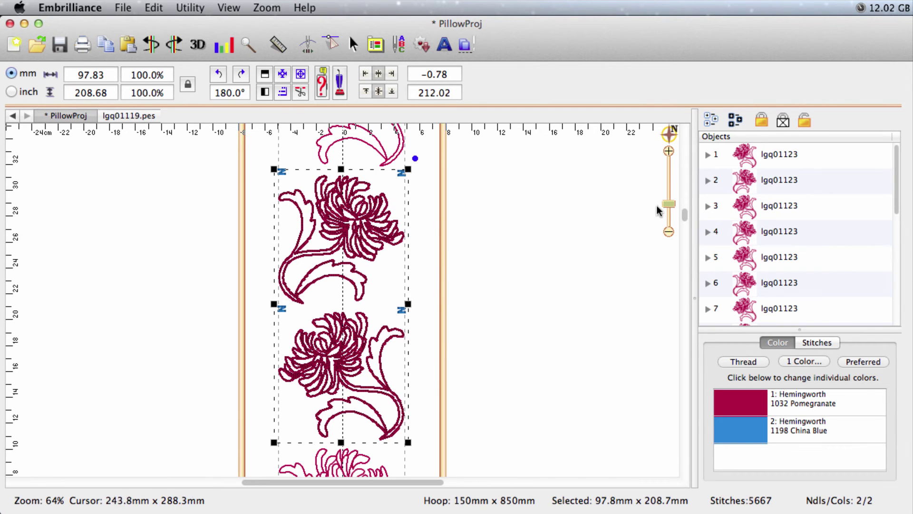
pyautogui.moveTo(671, 204); pyautogui.dragTo(686, 245)
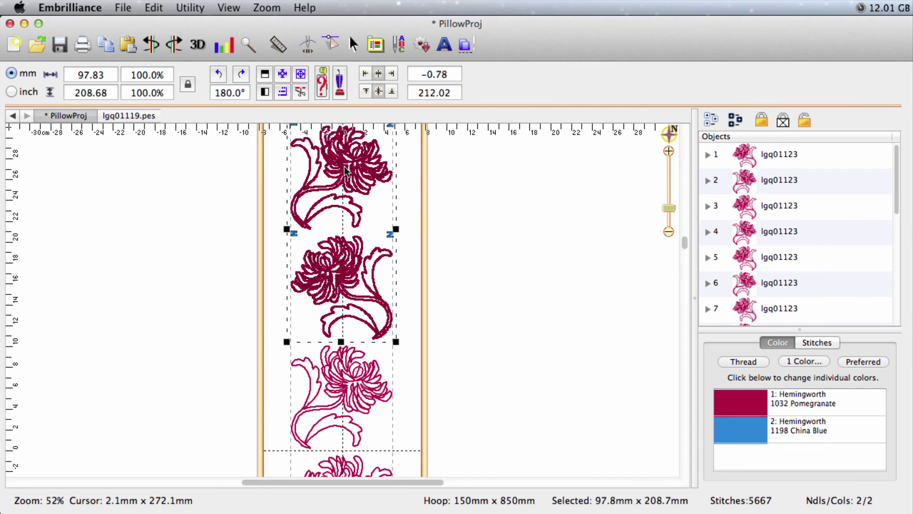
# Drag the two-flower block down to the hoop centre and nudge it into position
pyautogui.moveTo(349, 180); pyautogui.dragTo(346, 391)
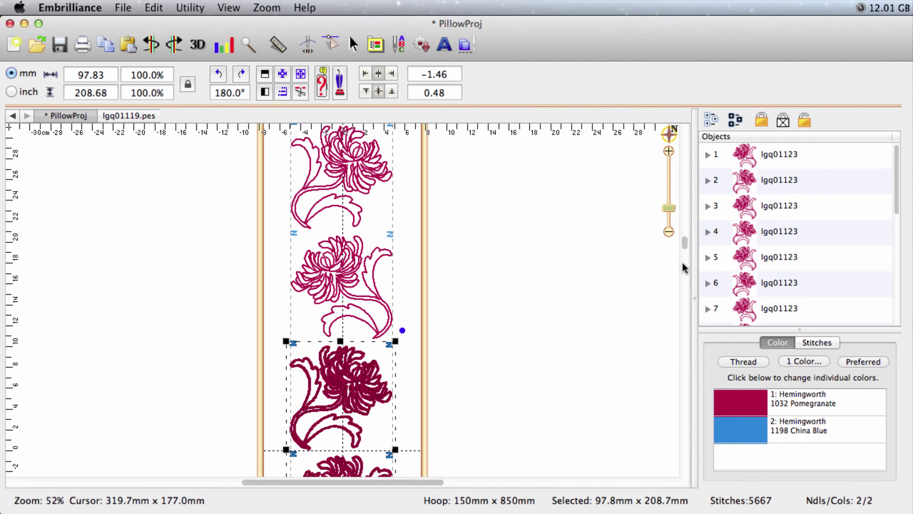
pyautogui.moveTo(684, 241); pyautogui.dragTo(684, 297)
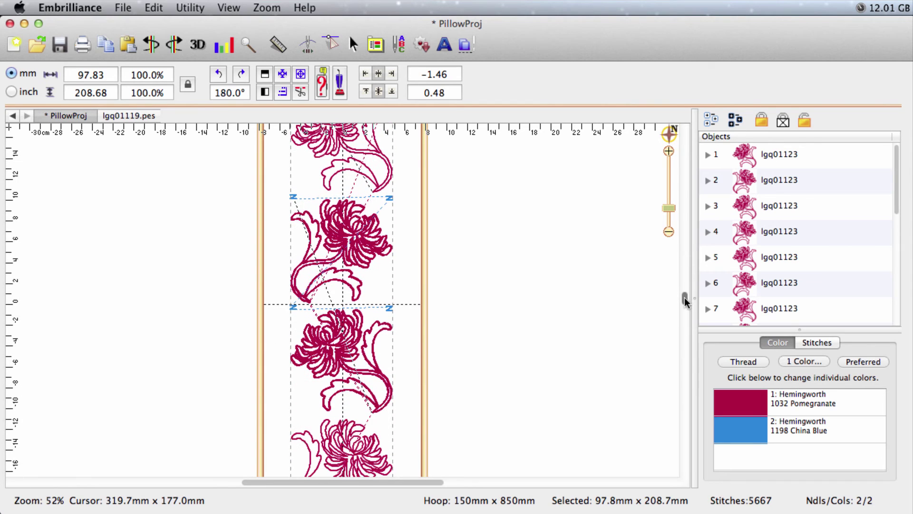
pyautogui.moveTo(668, 204); pyautogui.dragTo(668, 196)
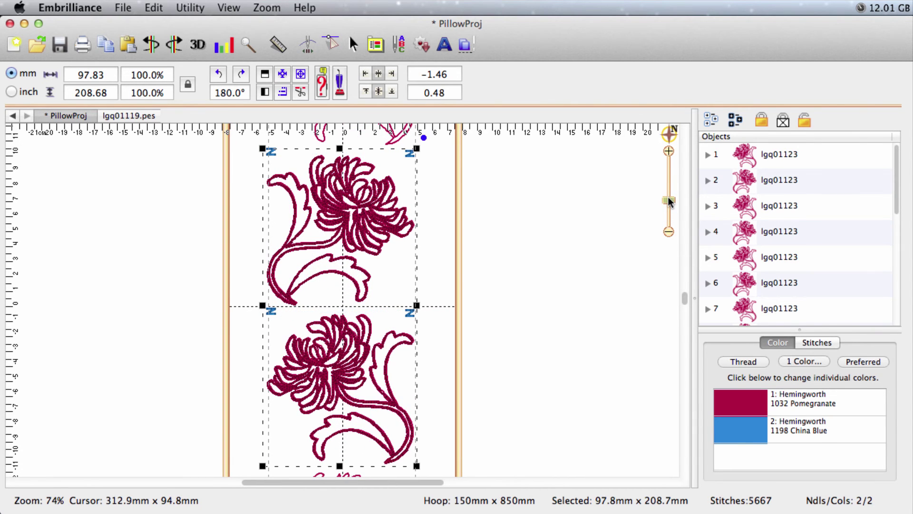
pyautogui.press('Down')
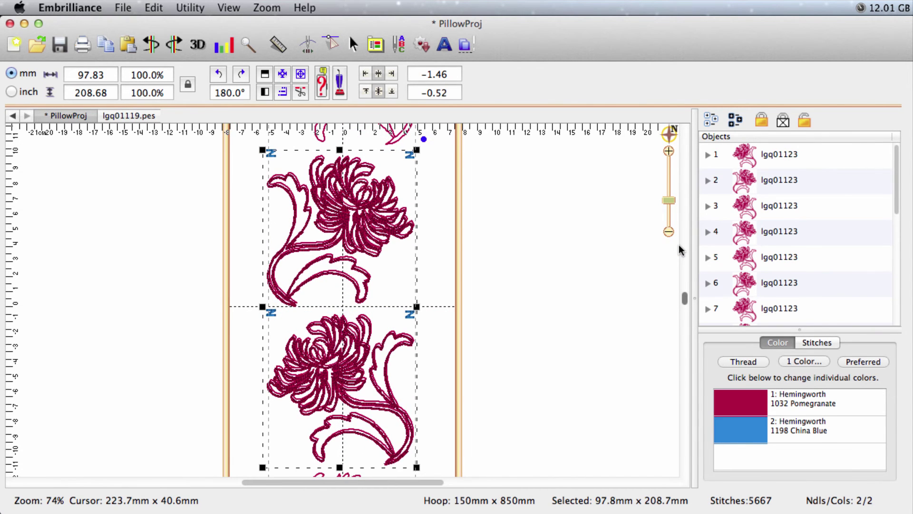
pyautogui.press('Up')
pyautogui.press('Up')
pyautogui.press('Right')
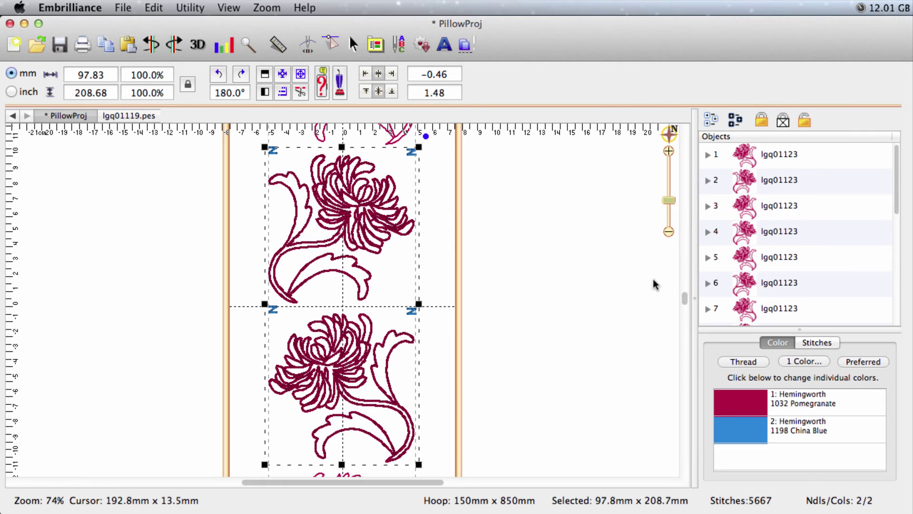
# Delete the lower flower from the PillowProj strip
pyautogui.click(604, 281)
pyautogui.click(317, 356)
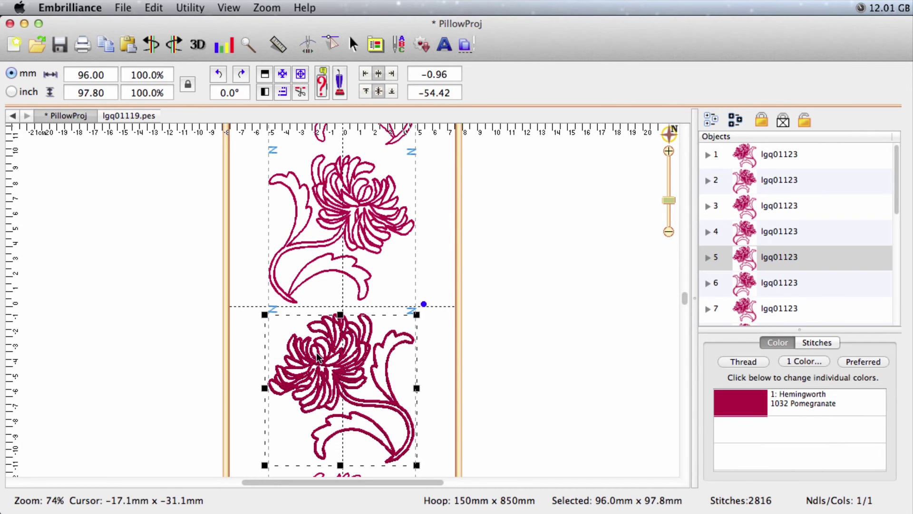
pyautogui.press('Delete')
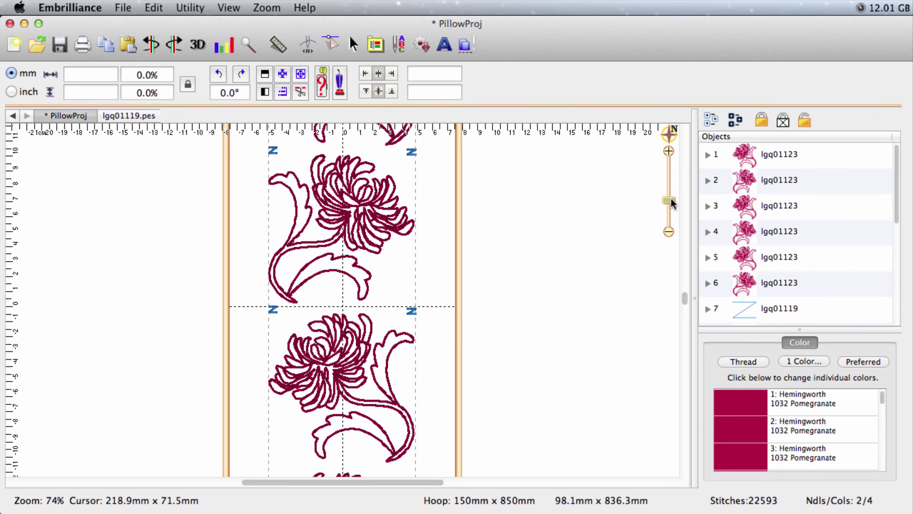
# Select the upper flower with its Z marks and start a new blank design, untitled 3
pyautogui.moveTo(670, 199); pyautogui.dragTo(670, 213)
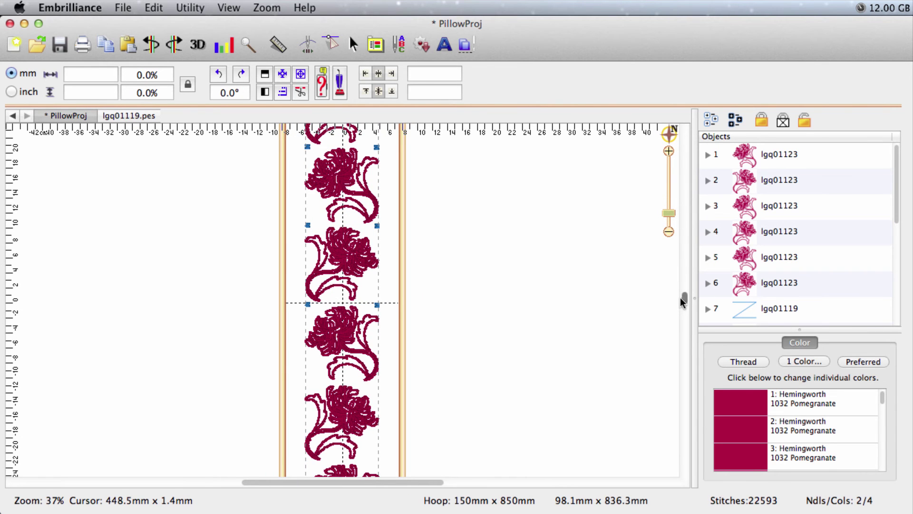
pyautogui.moveTo(683, 295); pyautogui.dragTo(685, 232)
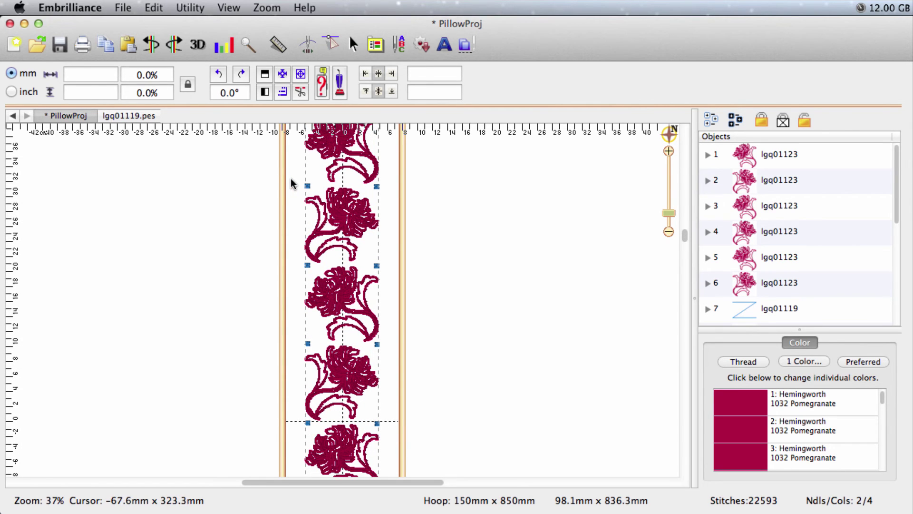
pyautogui.moveTo(292, 178); pyautogui.dragTo(387, 272)
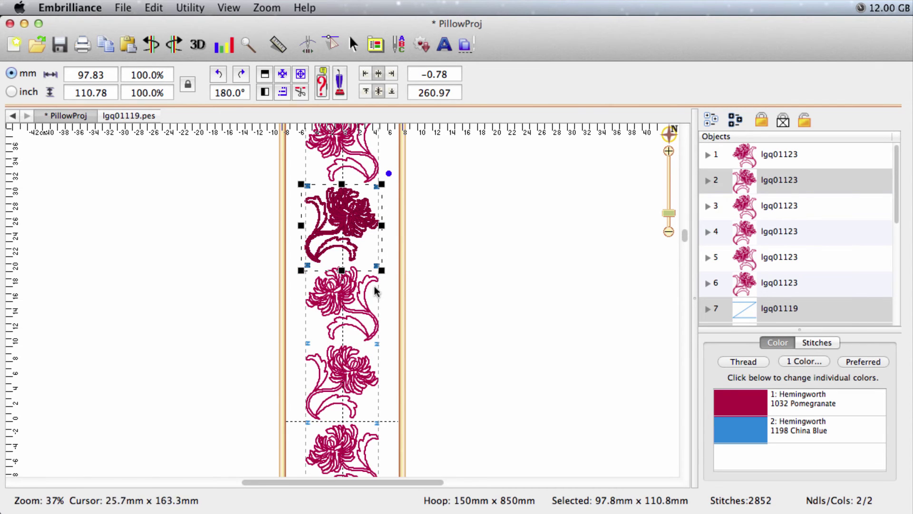
pyautogui.press('super+a')
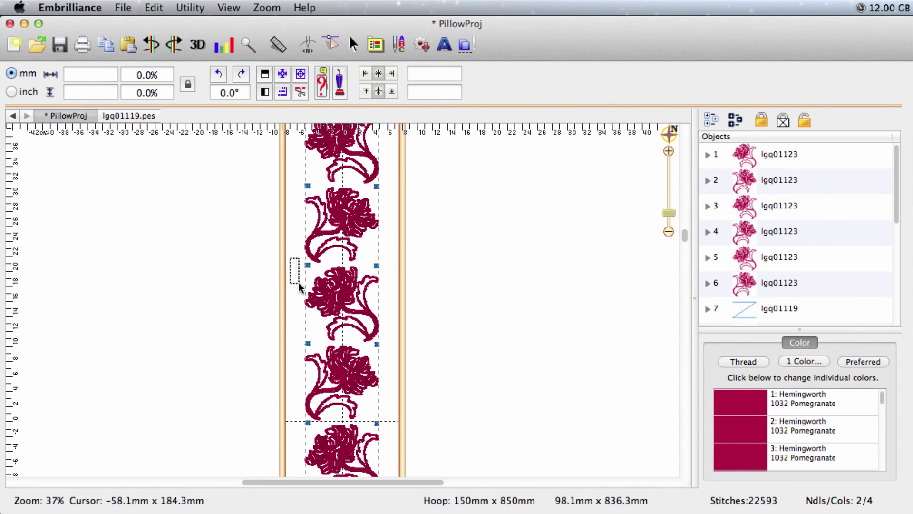
pyautogui.moveTo(298, 281); pyautogui.dragTo(389, 350)
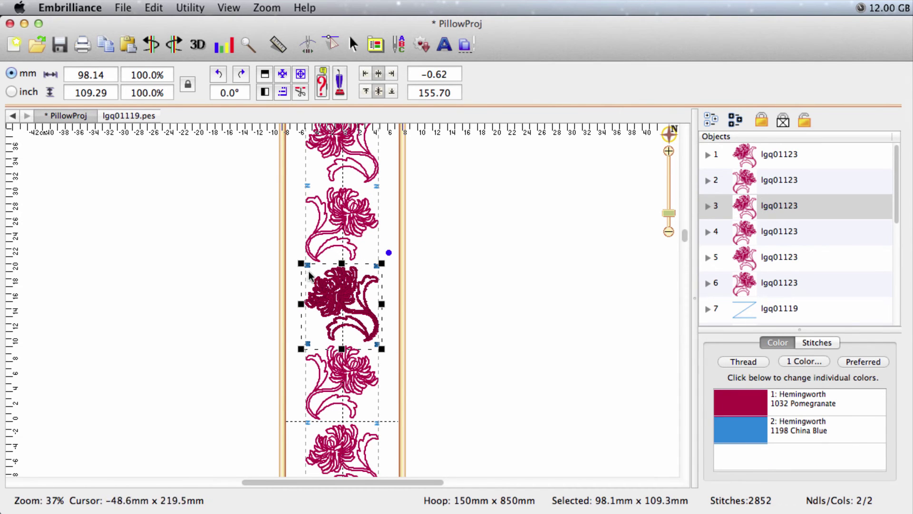
pyautogui.moveTo(293, 180); pyautogui.dragTo(389, 272)
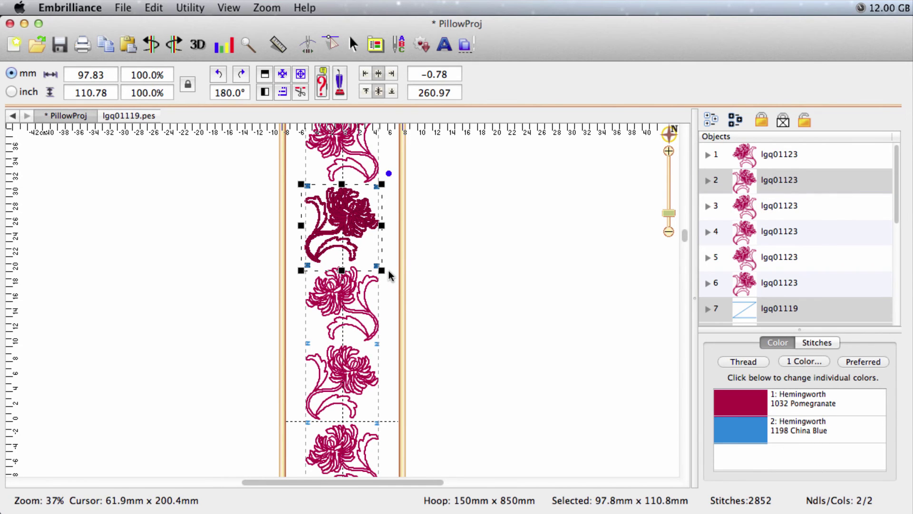
pyautogui.press('super+n')
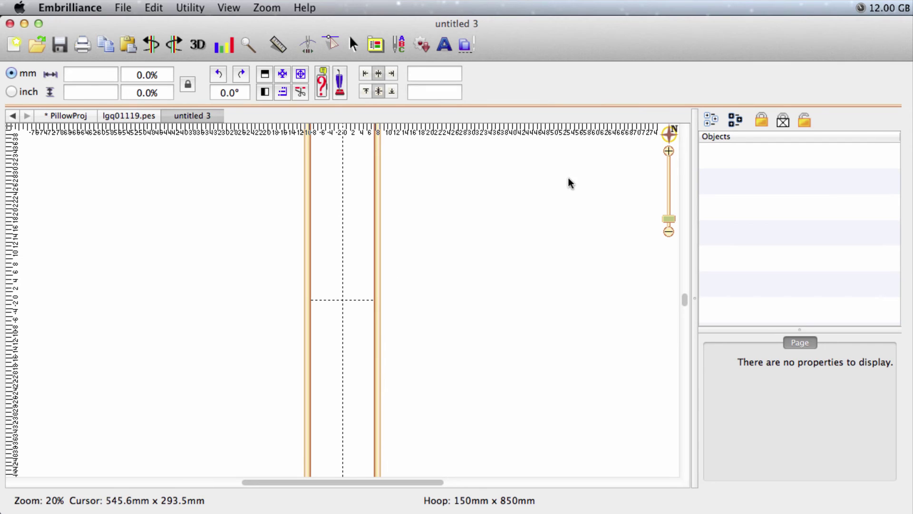
# Paste the flower and Z marks into untitled 3 and centre them in the hoop
pyautogui.press('super+v')
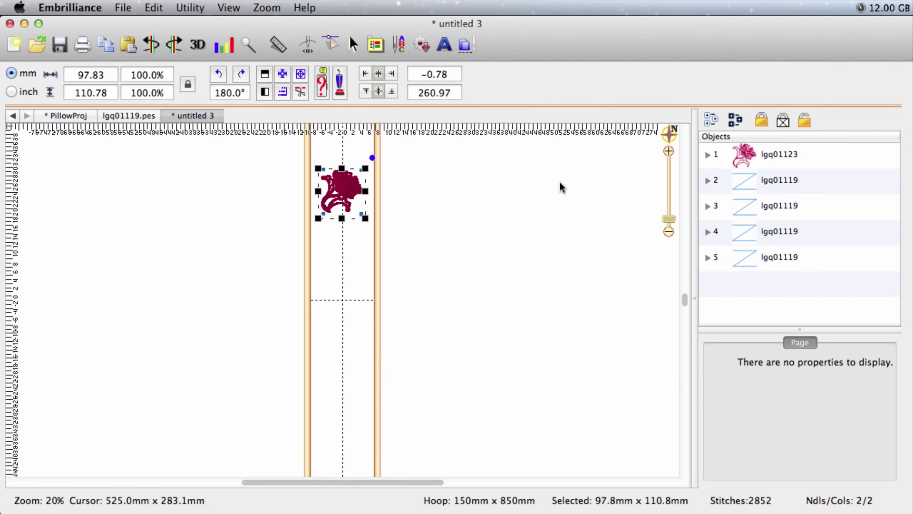
pyautogui.click(298, 77)
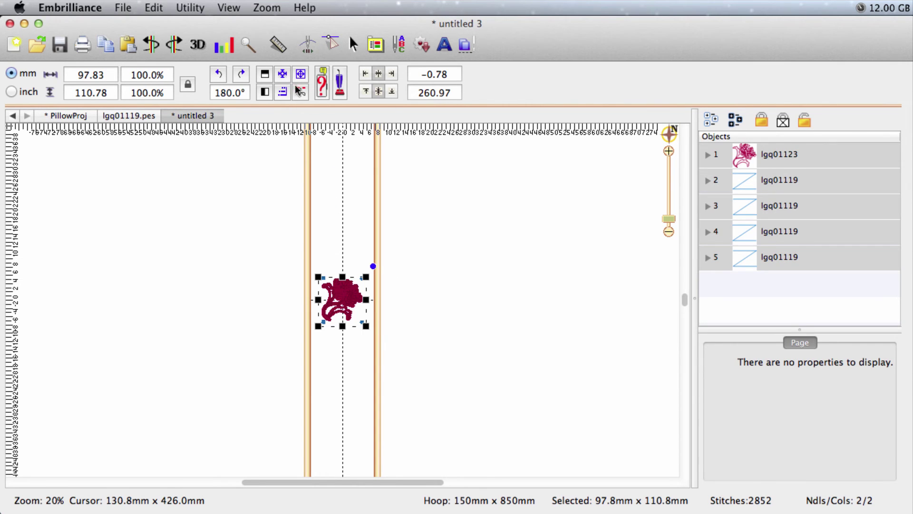
pyautogui.moveTo(668, 219); pyautogui.dragTo(667, 187)
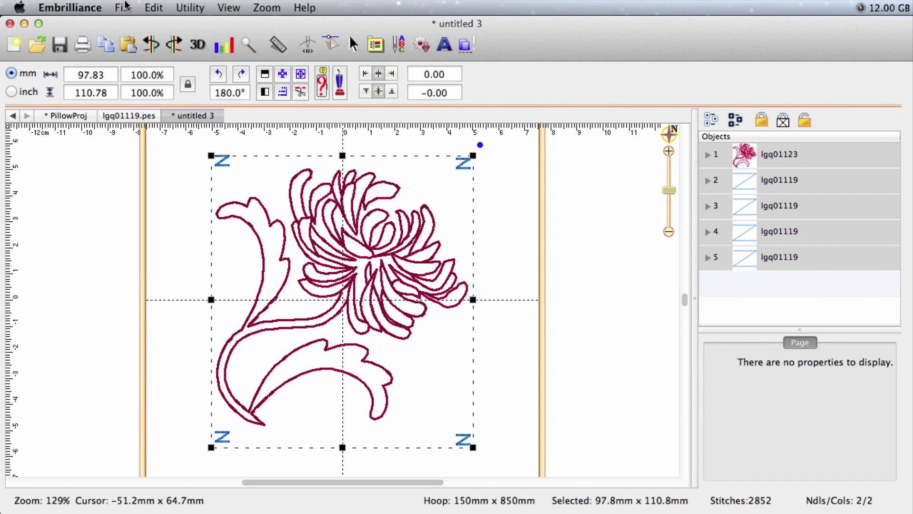
# Move the two Z marks above the flower first in the stitch order
pyautogui.click(818, 183)
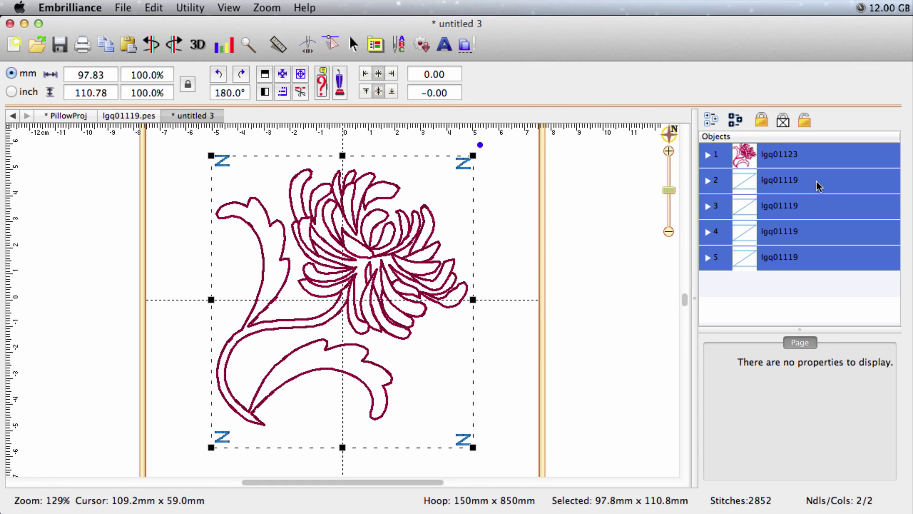
pyautogui.click(489, 244)
pyautogui.moveTo(193, 141); pyautogui.dragTo(475, 172)
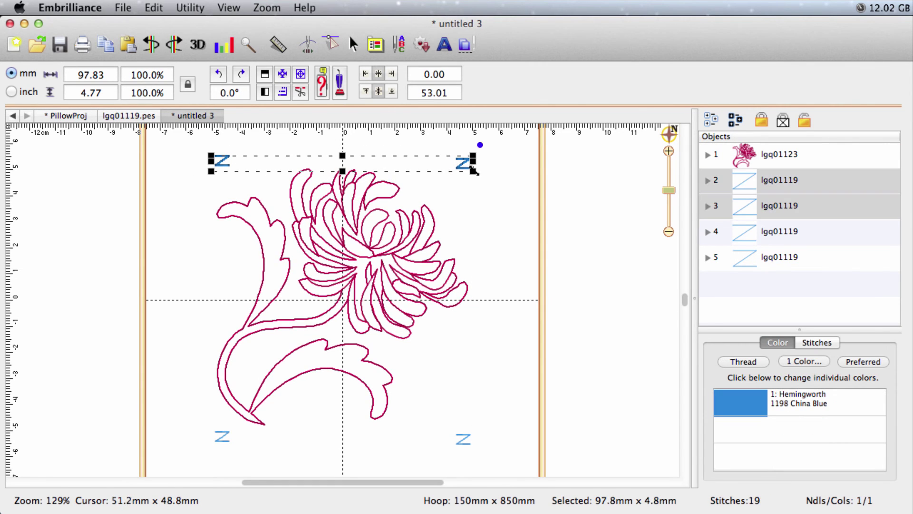
pyautogui.rightClick(743, 188)
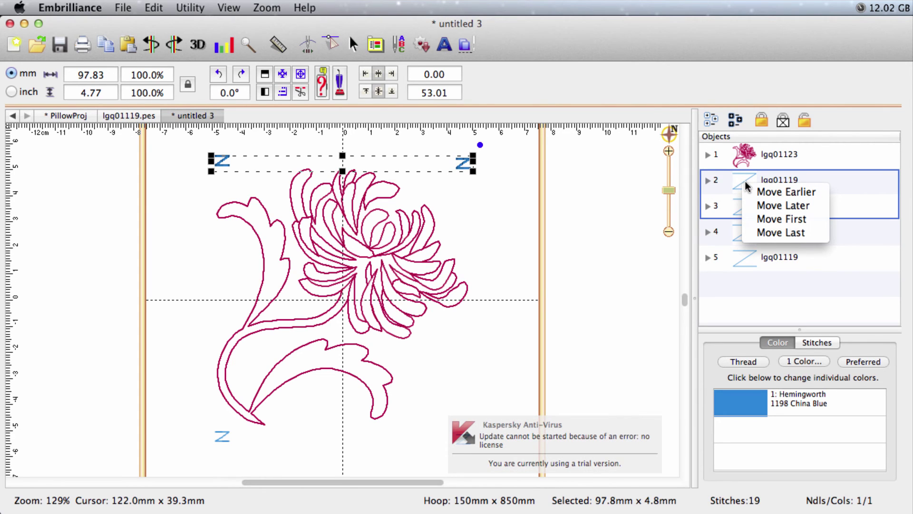
pyautogui.click(776, 218)
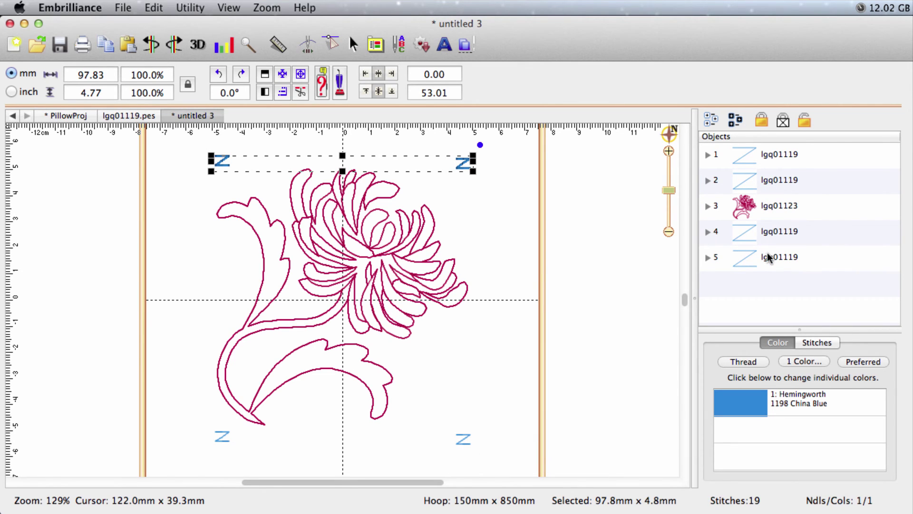
# Save the design as Flower2, then return to PillowProj and select the next flower
pyautogui.click(60, 44)
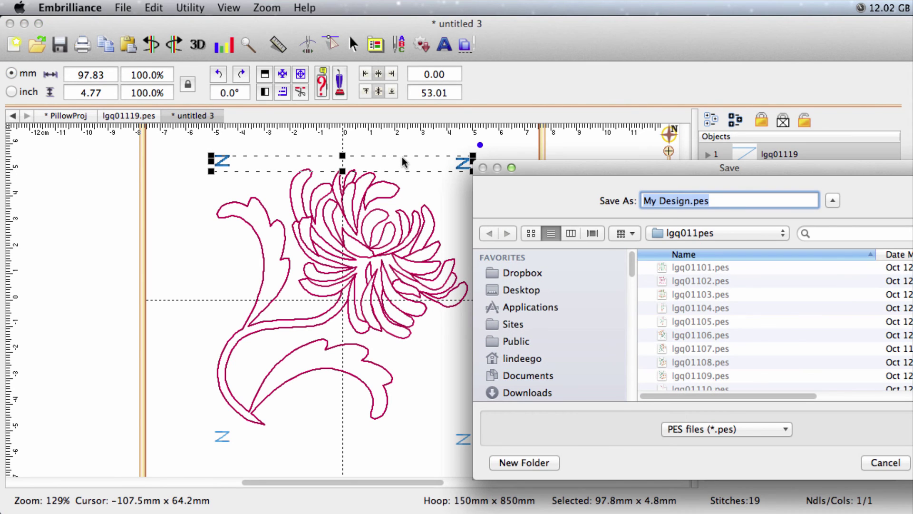
pyautogui.write('Flower2')
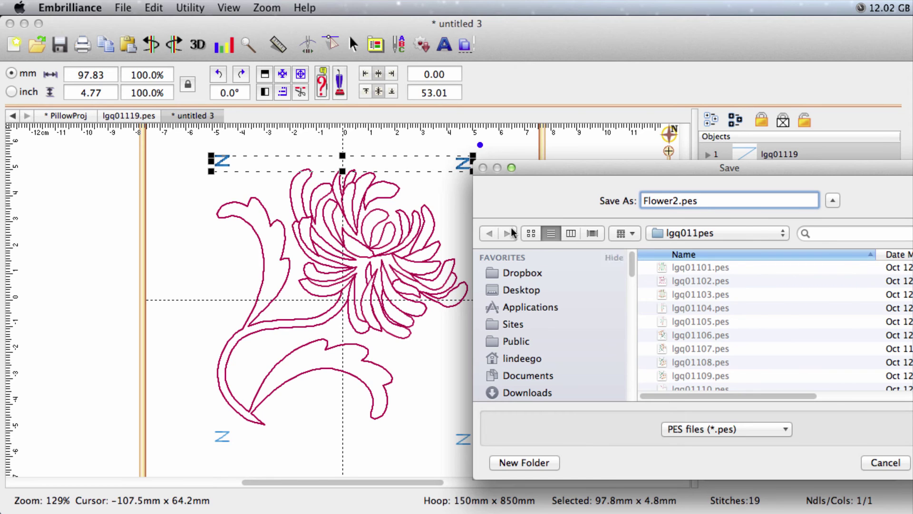
pyautogui.press('Return')
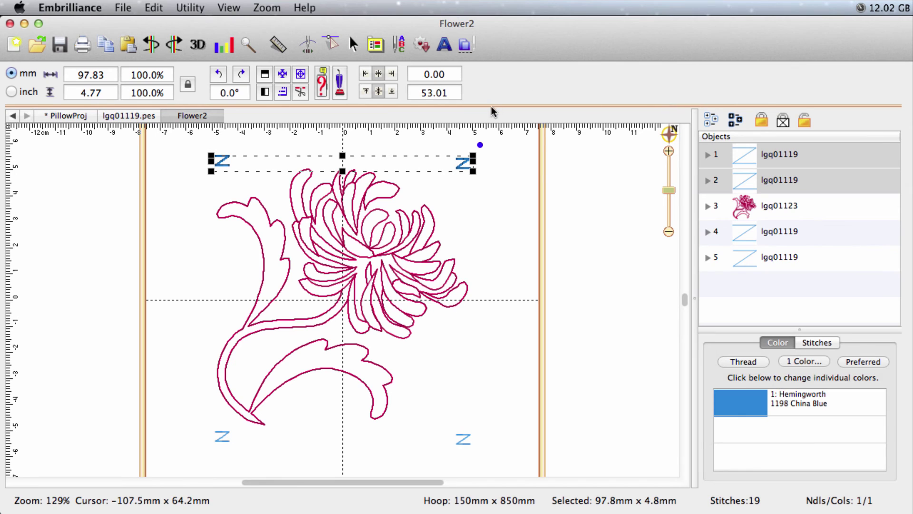
pyautogui.click(83, 114)
pyautogui.moveTo(288, 261); pyautogui.dragTo(389, 347)
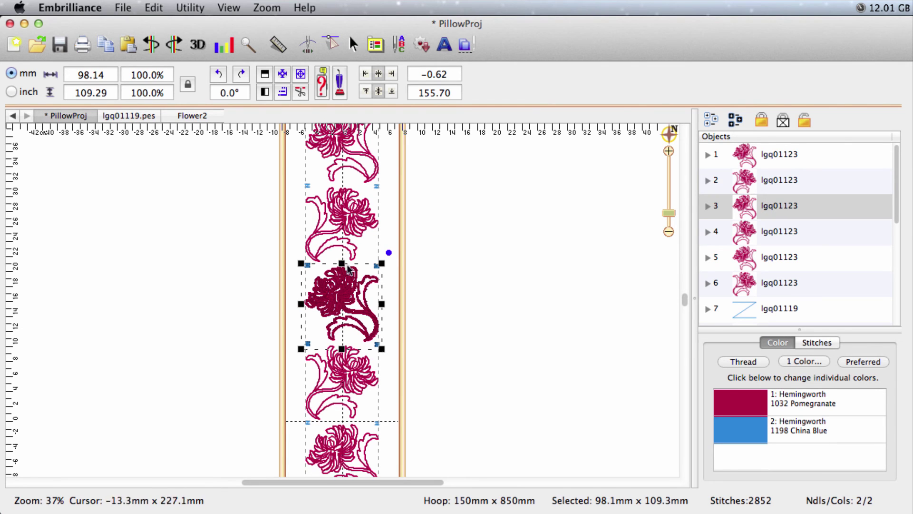
# Paste the flower into a new blank design and centre it in the hoop
pyautogui.click(13, 47)
pyautogui.press('super+v')
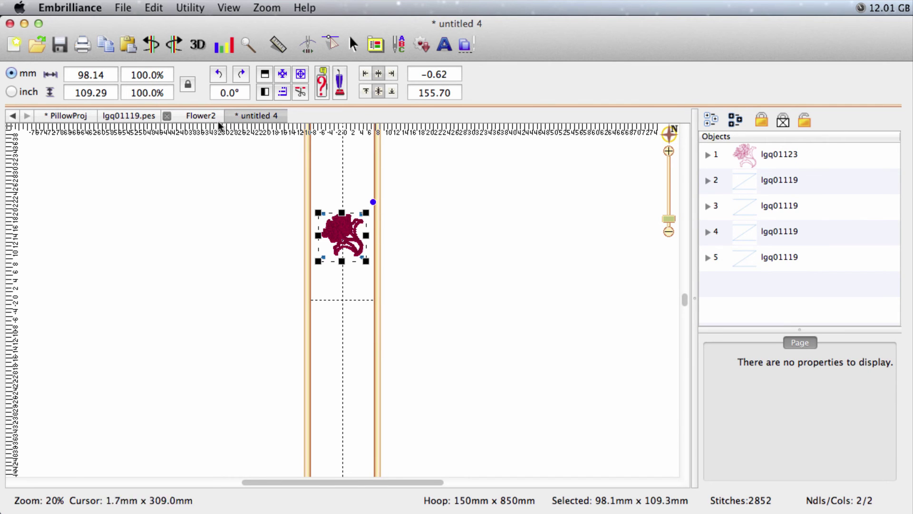
pyautogui.click(281, 74)
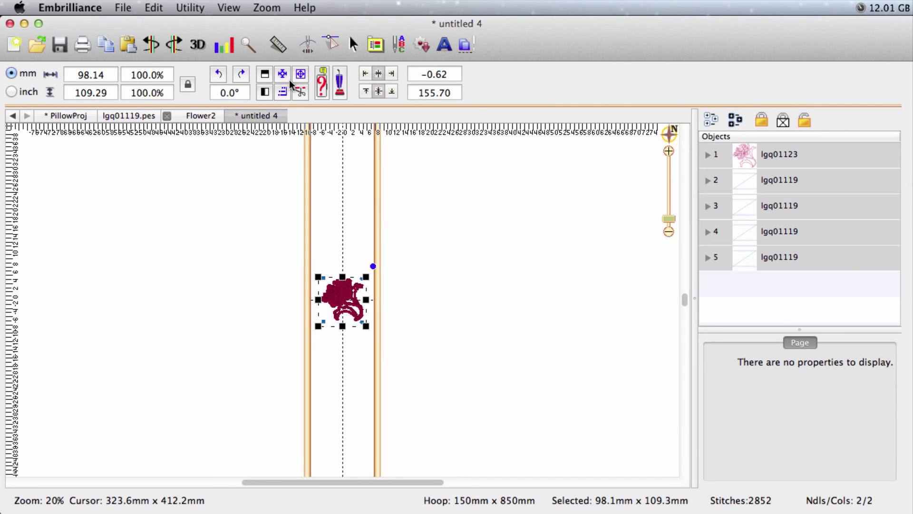
# Make the two top Z marks stitch first, then begin saving the design
pyautogui.click(871, 235)
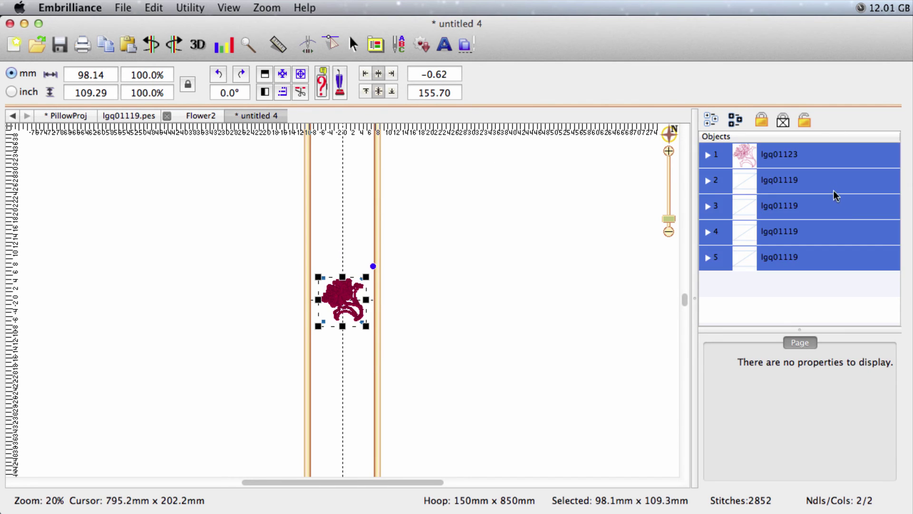
pyautogui.click(452, 281)
pyautogui.moveTo(301, 256); pyautogui.dragTo(373, 283)
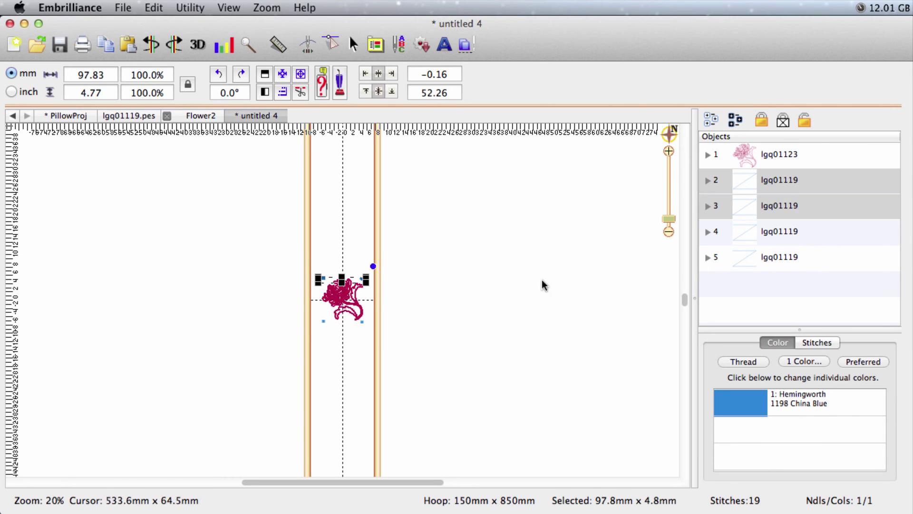
pyautogui.rightClick(791, 192)
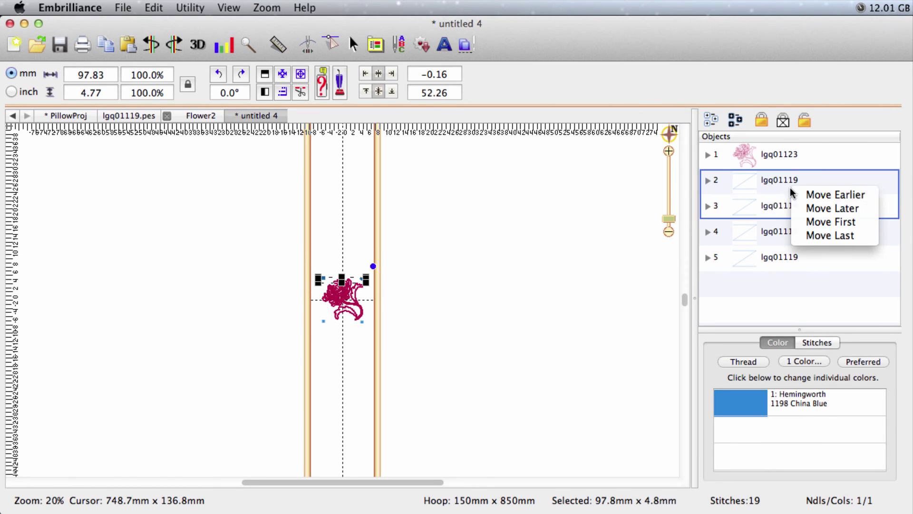
pyautogui.click(828, 222)
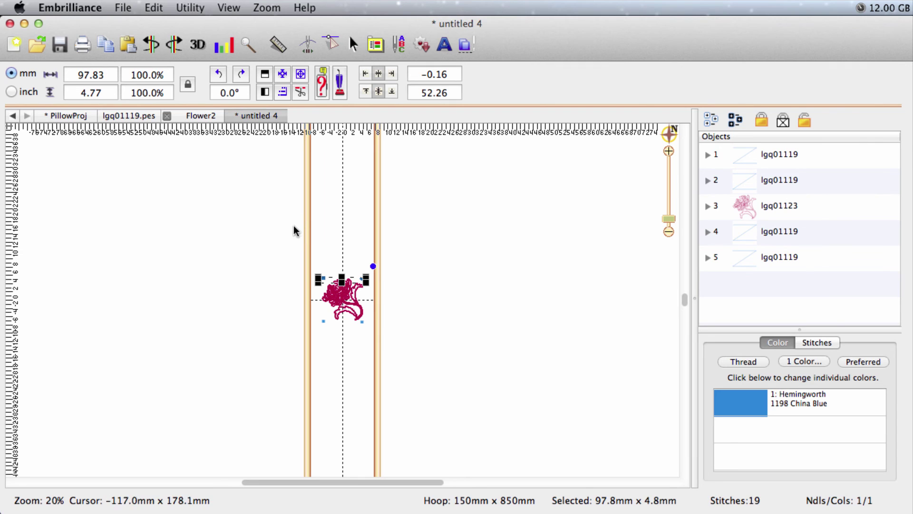
pyautogui.click(62, 51)
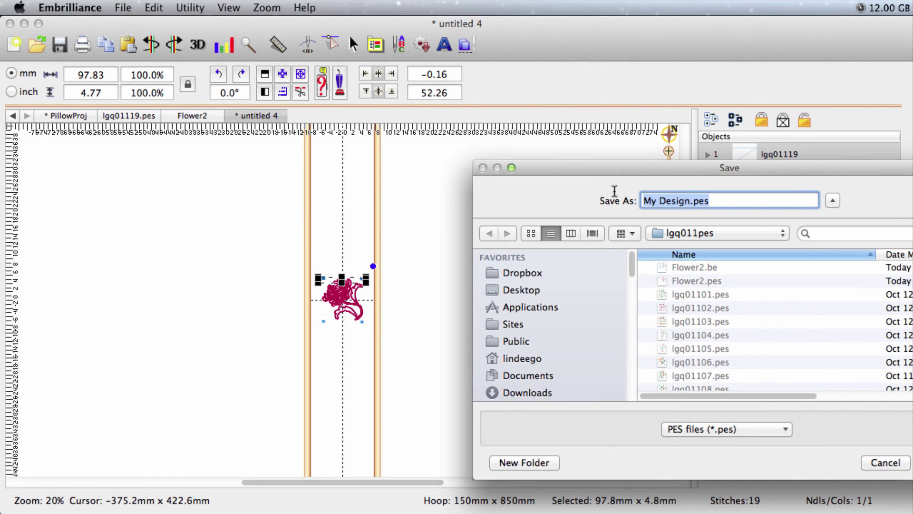
# Replace the default file name with Flower1 and save as Flower1.pes
pyautogui.click(691, 201)
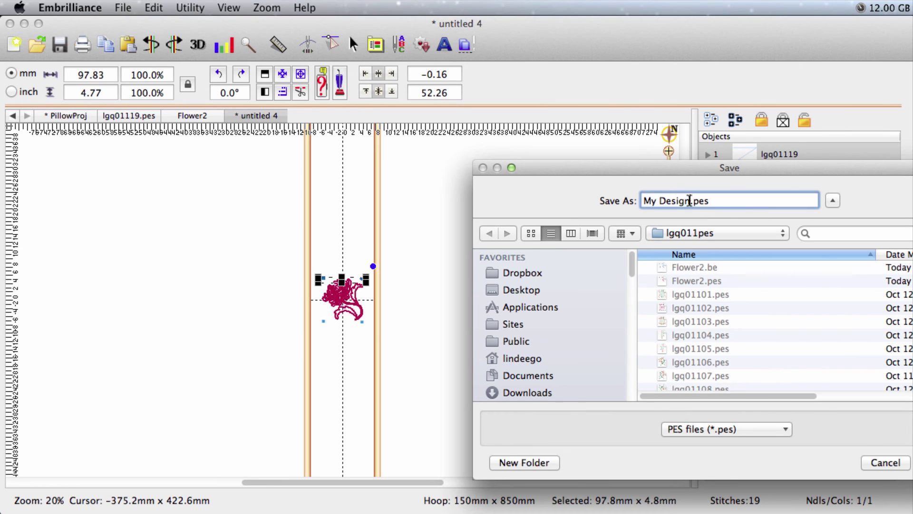
pyautogui.moveTo(689, 200); pyautogui.dragTo(575, 200)
pyautogui.write('Flower1')
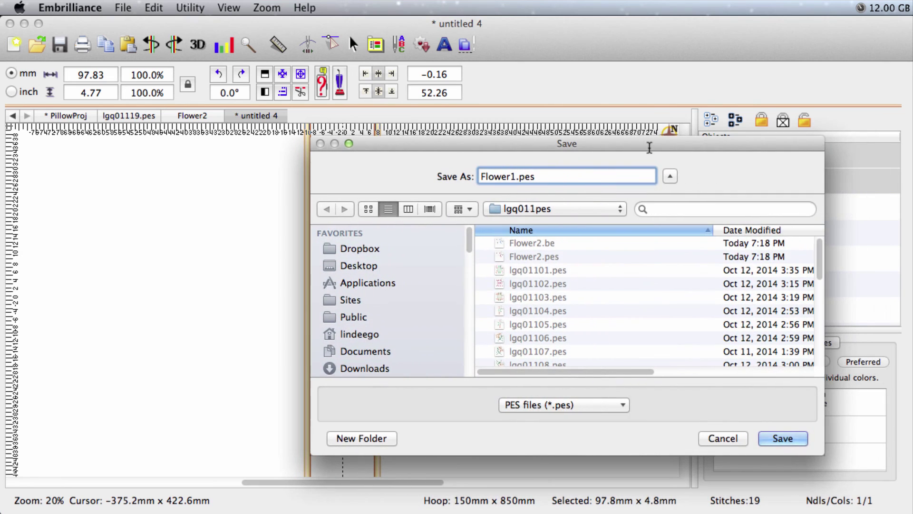
pyautogui.click(776, 440)
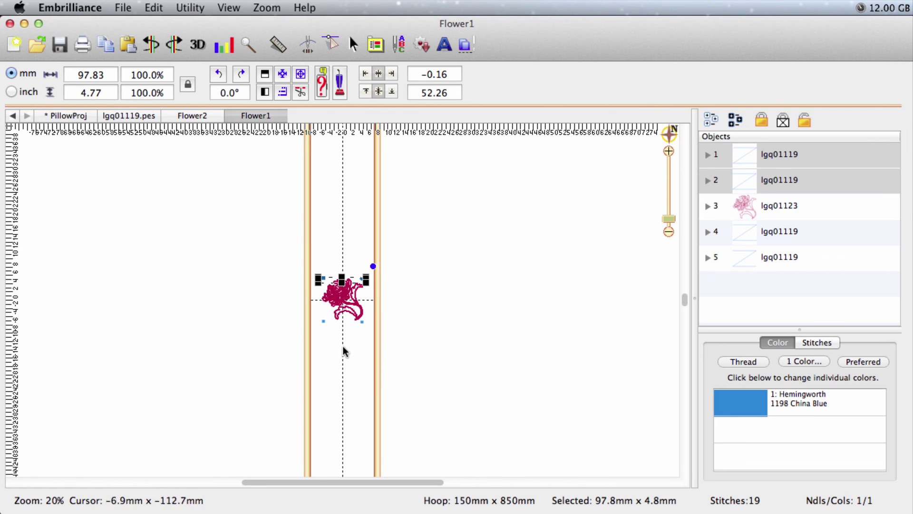
pyautogui.click(437, 341)
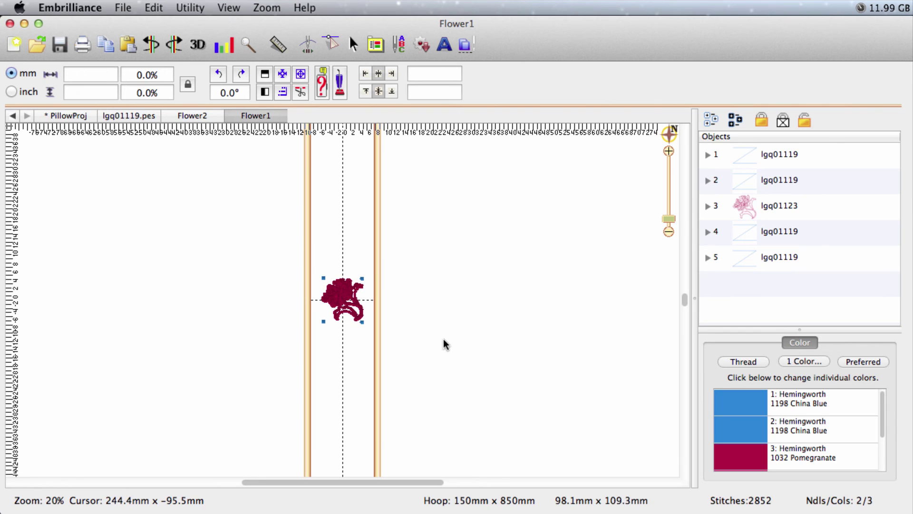